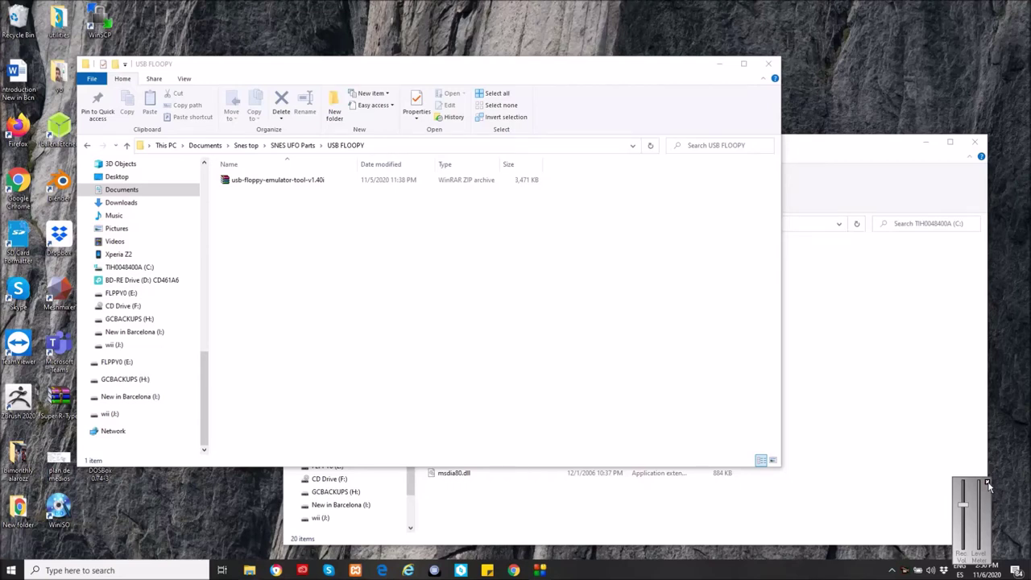
Extract the usb-floppy-emulator-tool-v1.40i zip here and select the USB_Floppy_Emulator_1.40i installer.
left_click(987, 484)
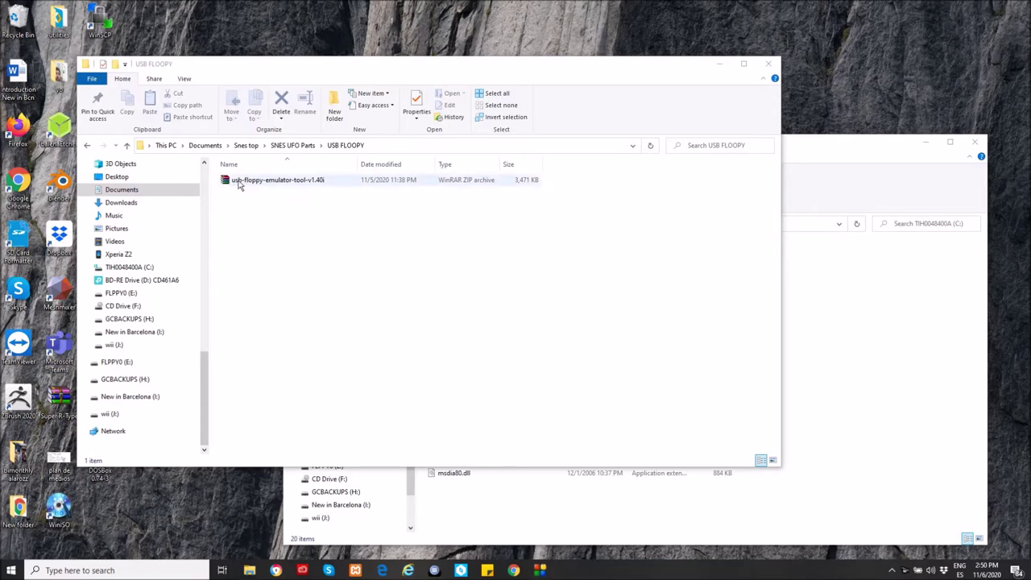
left_click(290, 185)
right_click(291, 185)
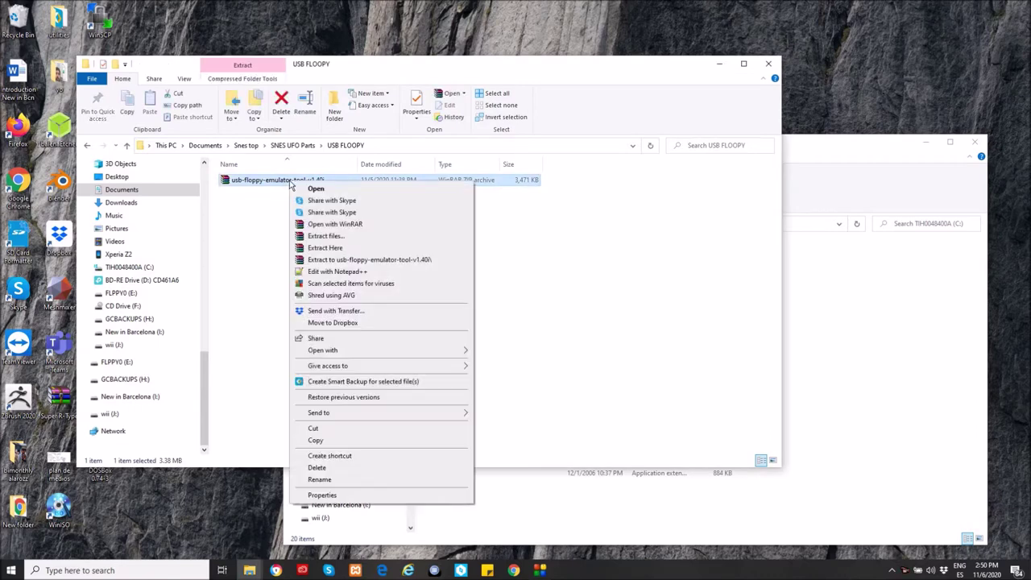
left_click(325, 248)
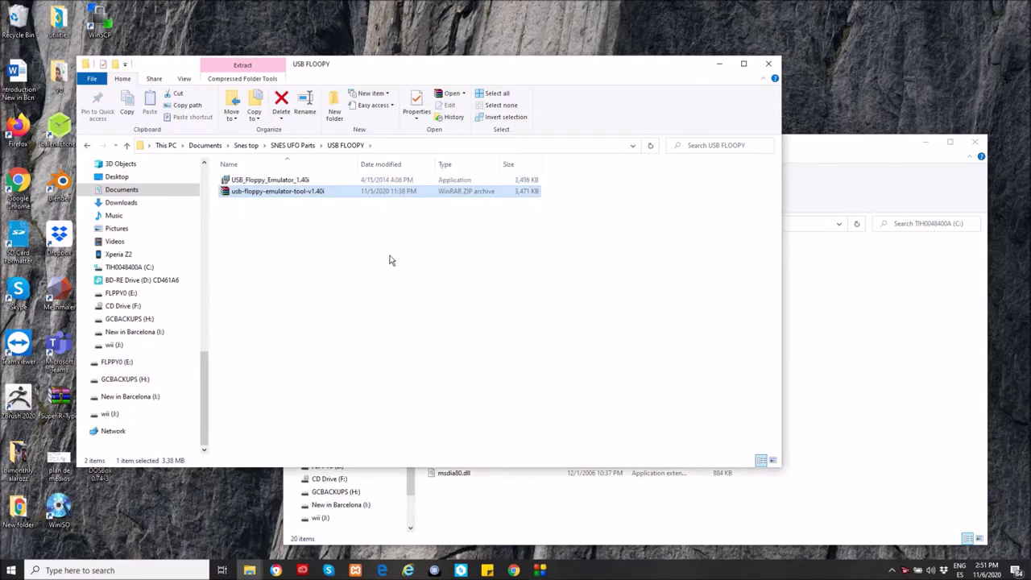
left_click(266, 183)
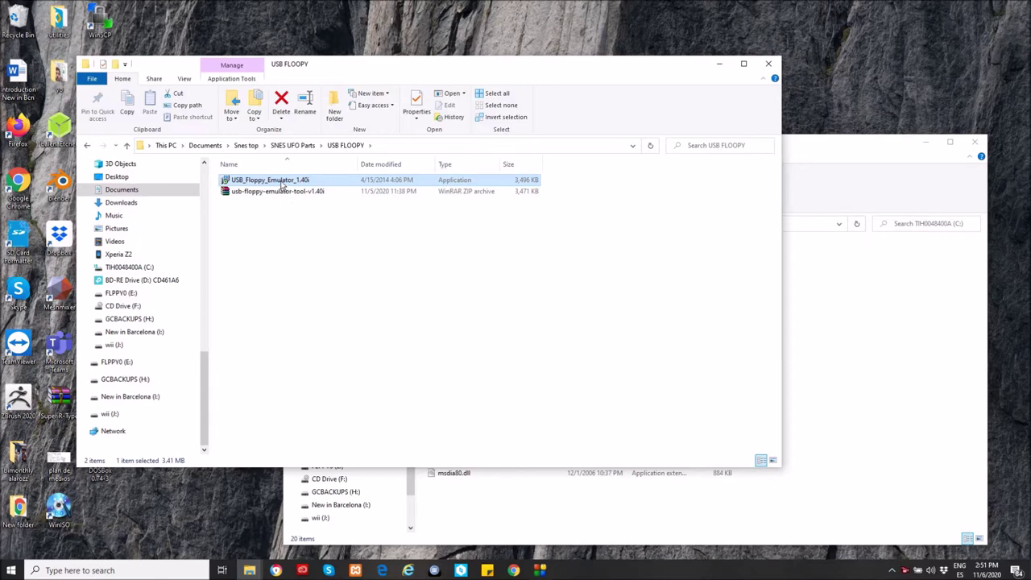
Launch the USB_Floppy_Emulator_1.40i installer, allow it to run, and accept English as setup language.
double_click(281, 183)
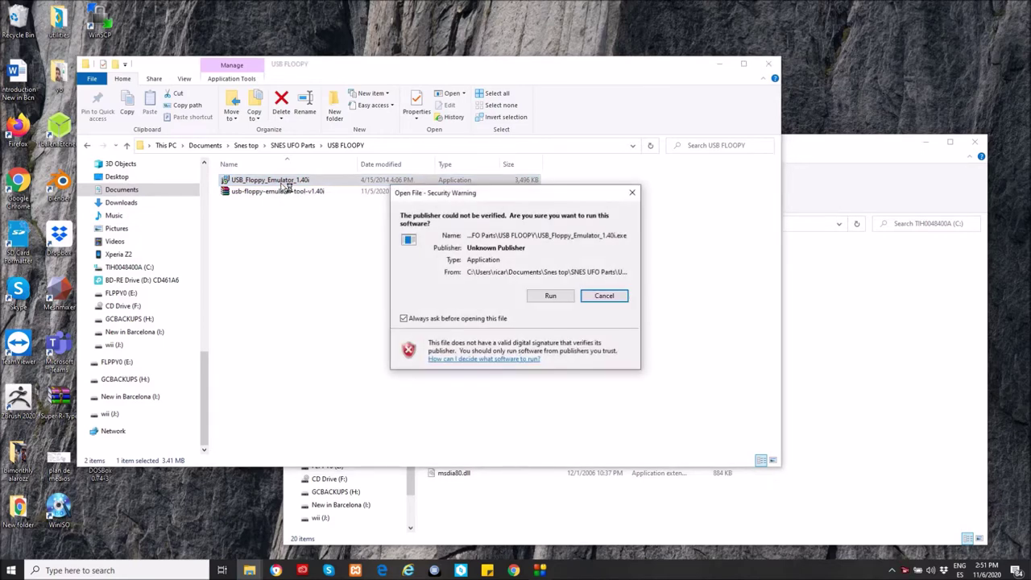
left_click(551, 295)
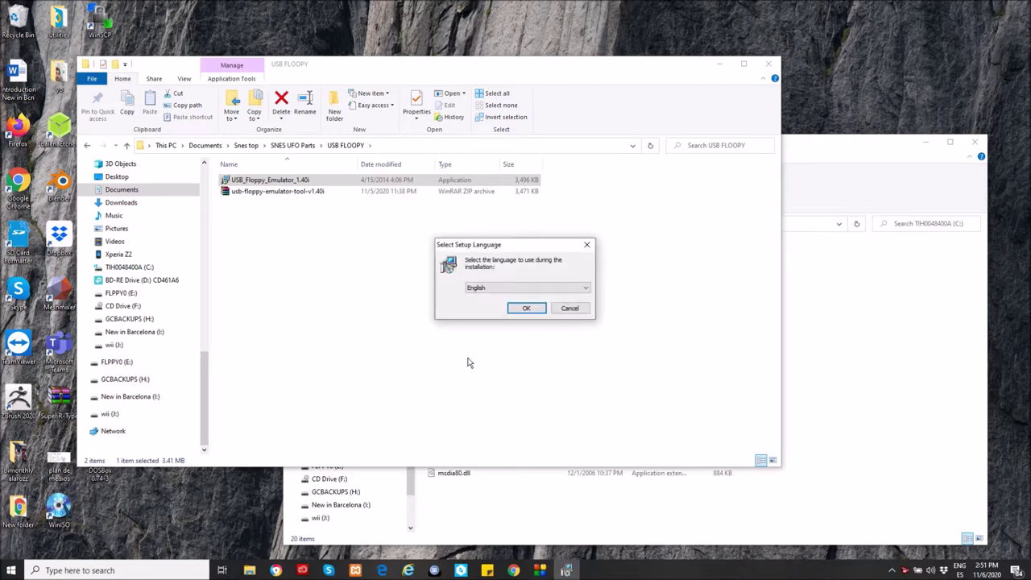
left_click(524, 311)
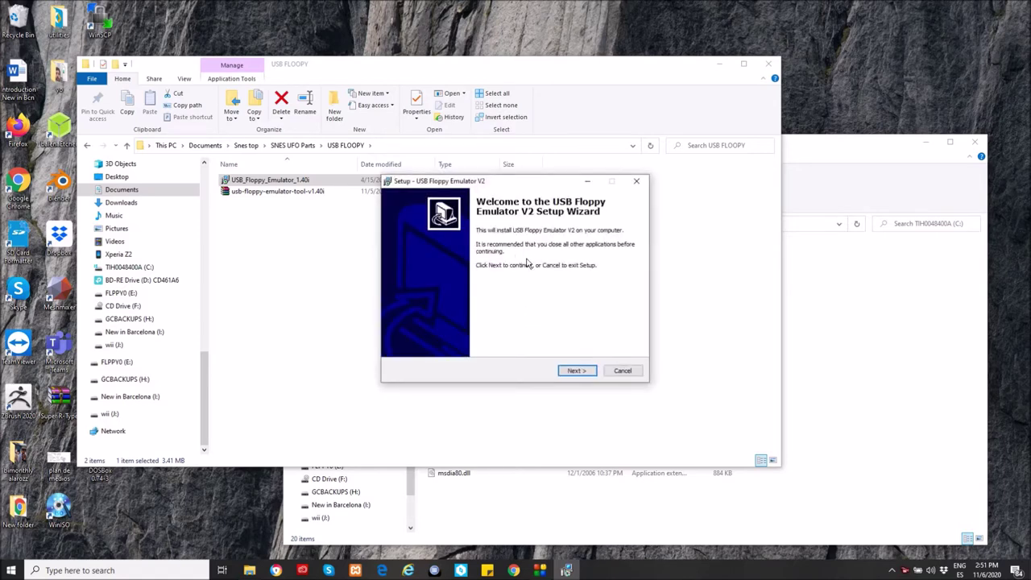
left_click(577, 371)
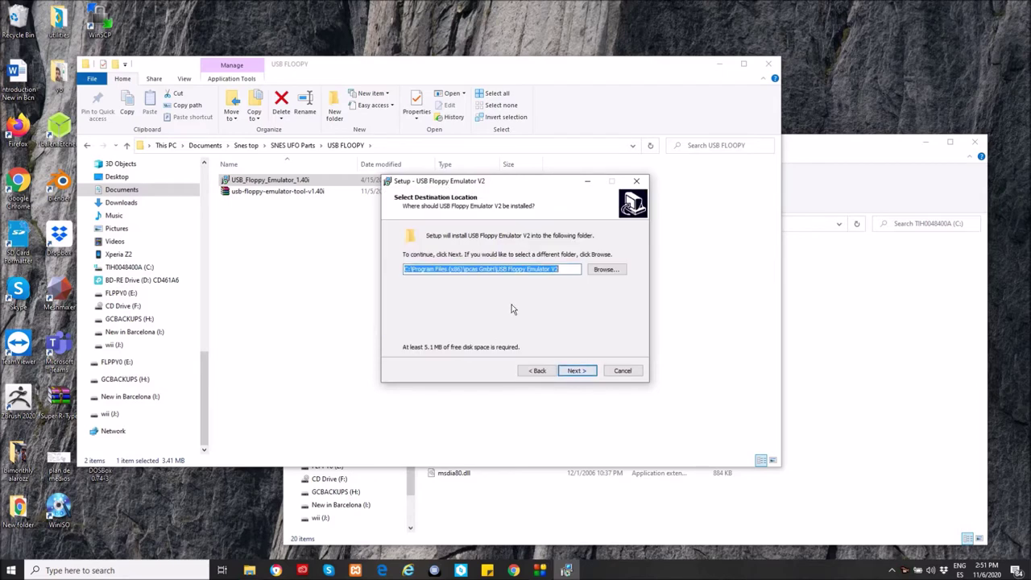
Shorten the install path to C:\USB Floppy Emulator V2, keep the default Start Menu folder, and install.
left_click(549, 269)
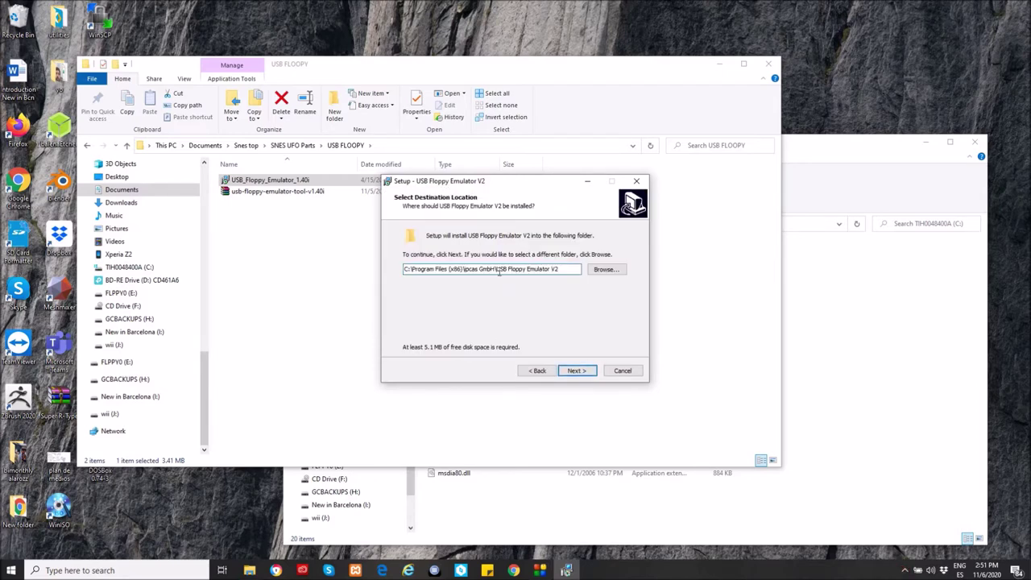
left_click_drag(497, 270, 419, 271)
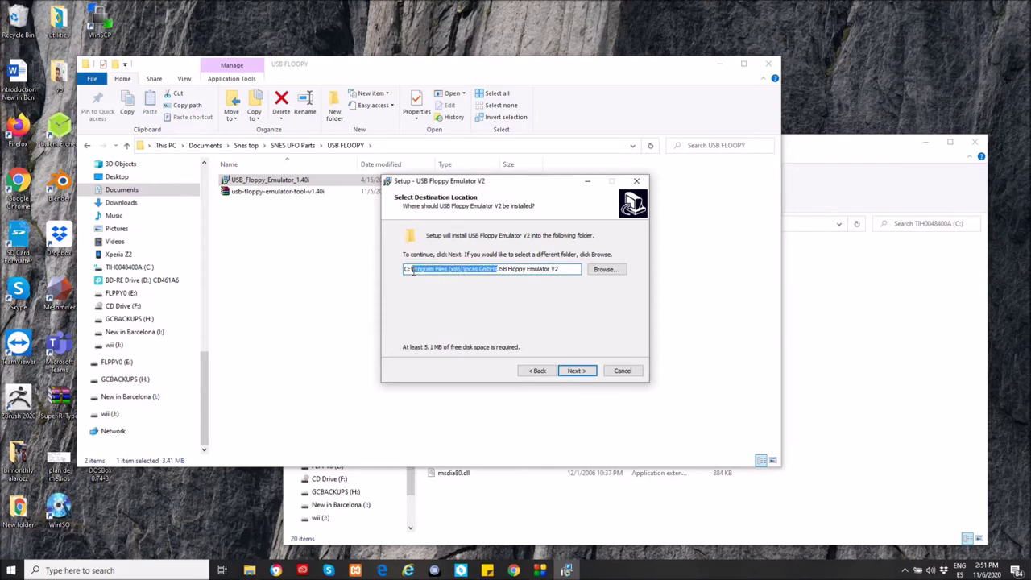
left_click_drag(413, 272, 411, 271)
key("Delete")
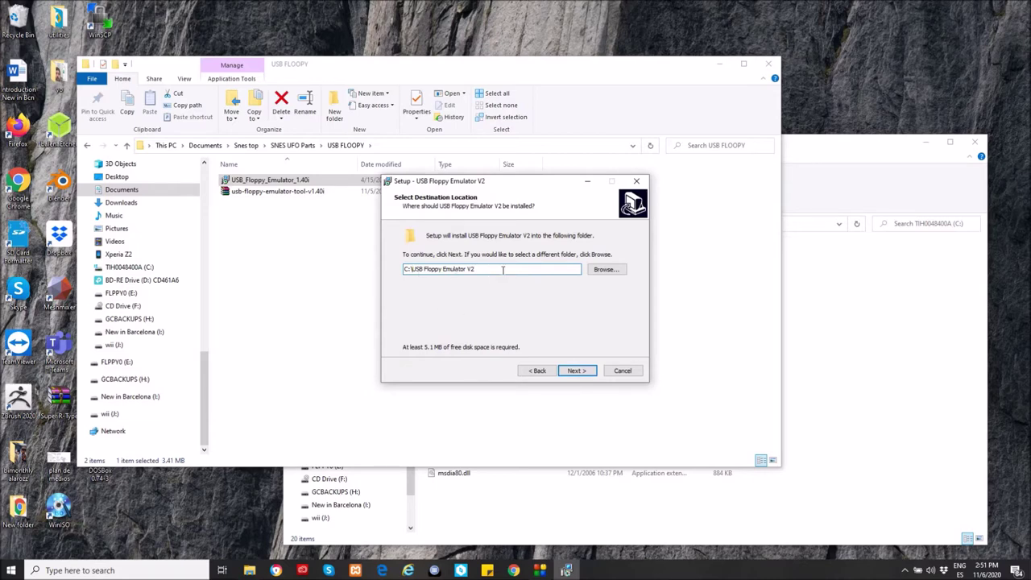
left_click(586, 374)
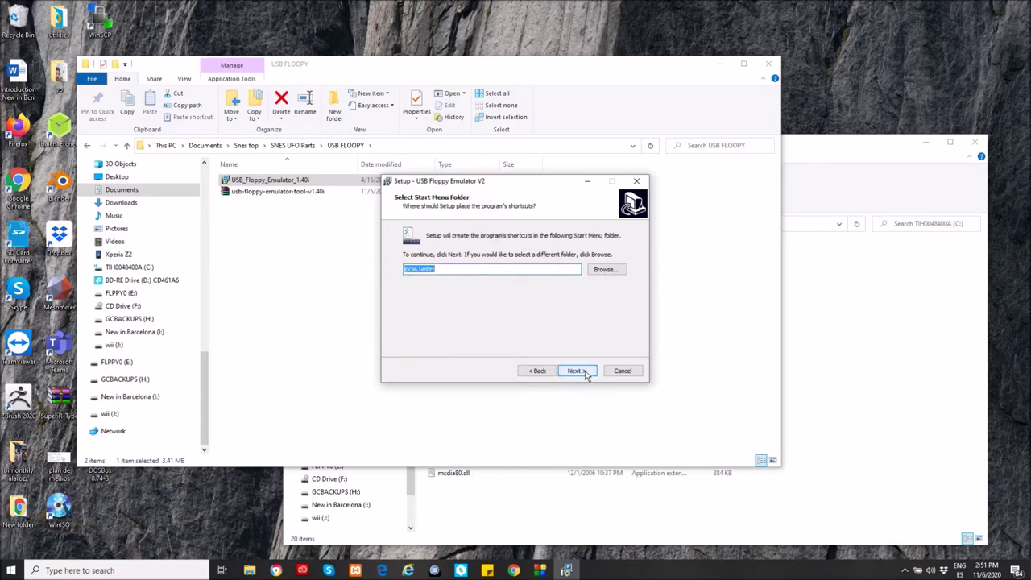
left_click(577, 370)
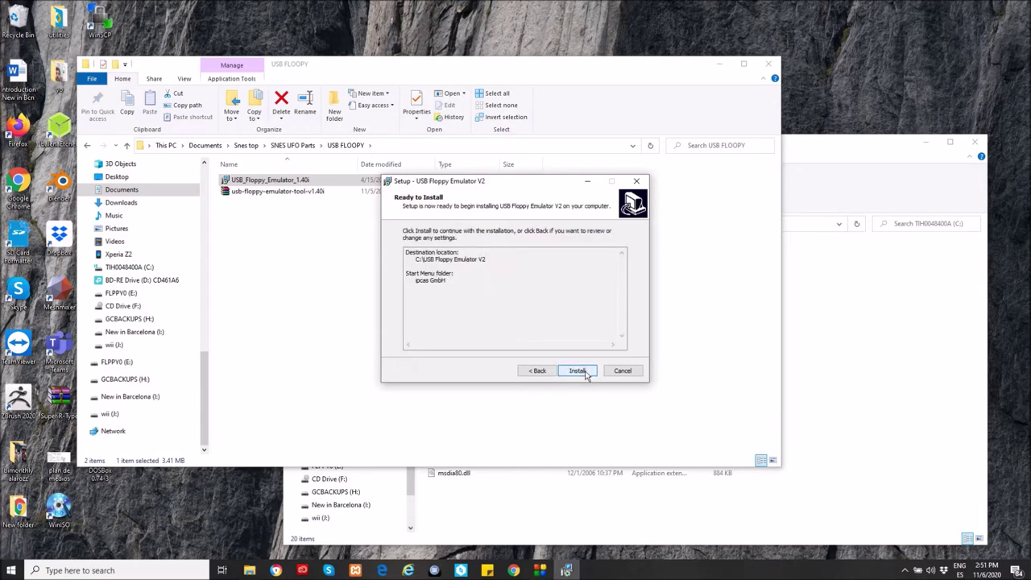
left_click(577, 371)
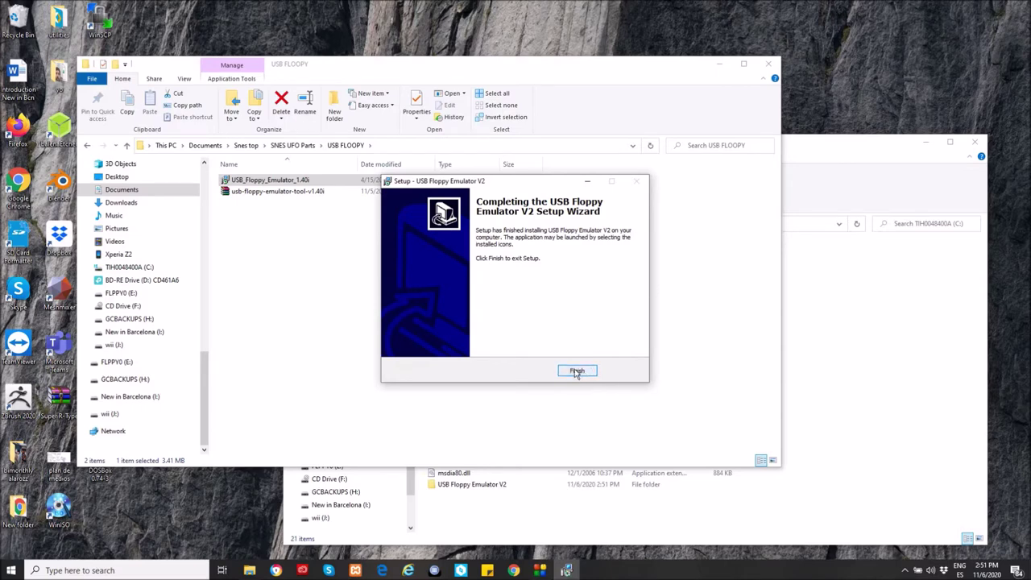
left_click(577, 371)
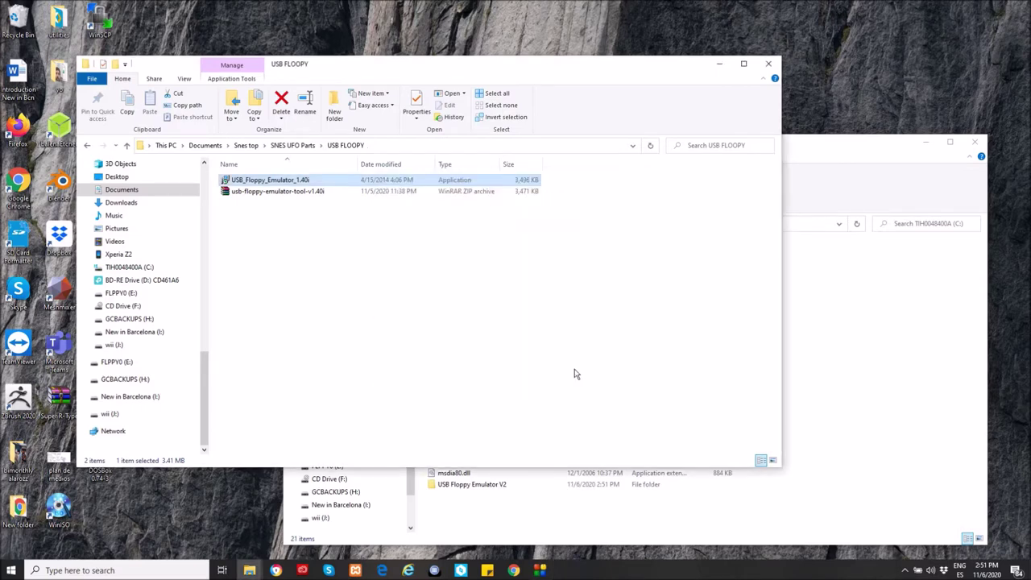
Open C:\USB Floppy Emulator V2 and launch USB_Floppy_Manager_v140i.
left_click(127, 268)
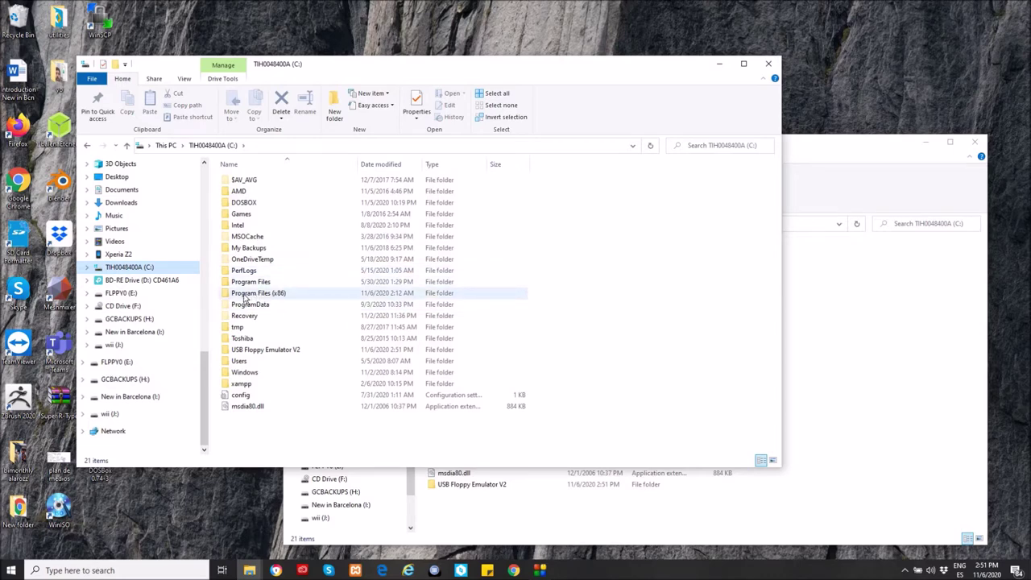
double_click(262, 352)
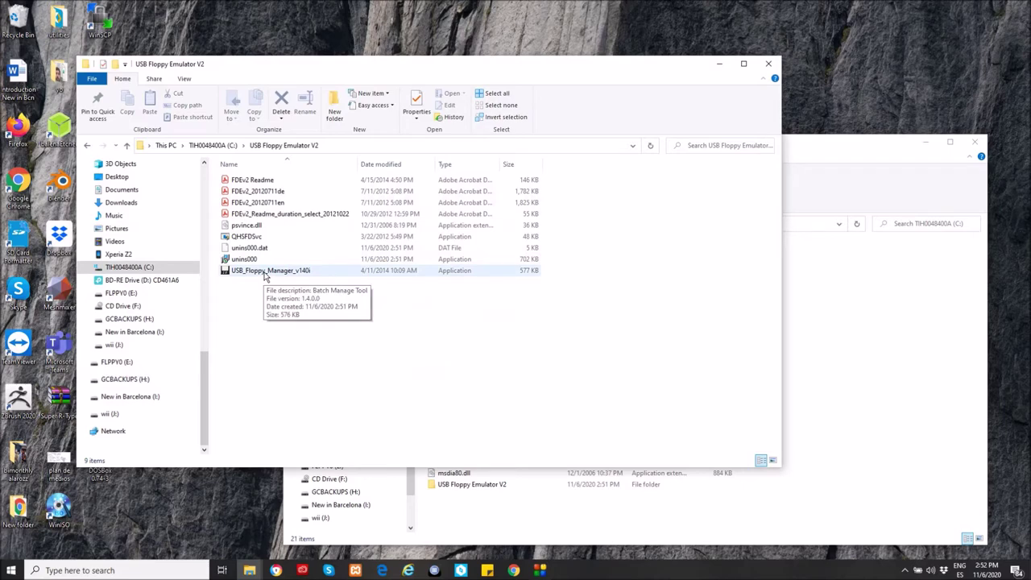
left_click(266, 274)
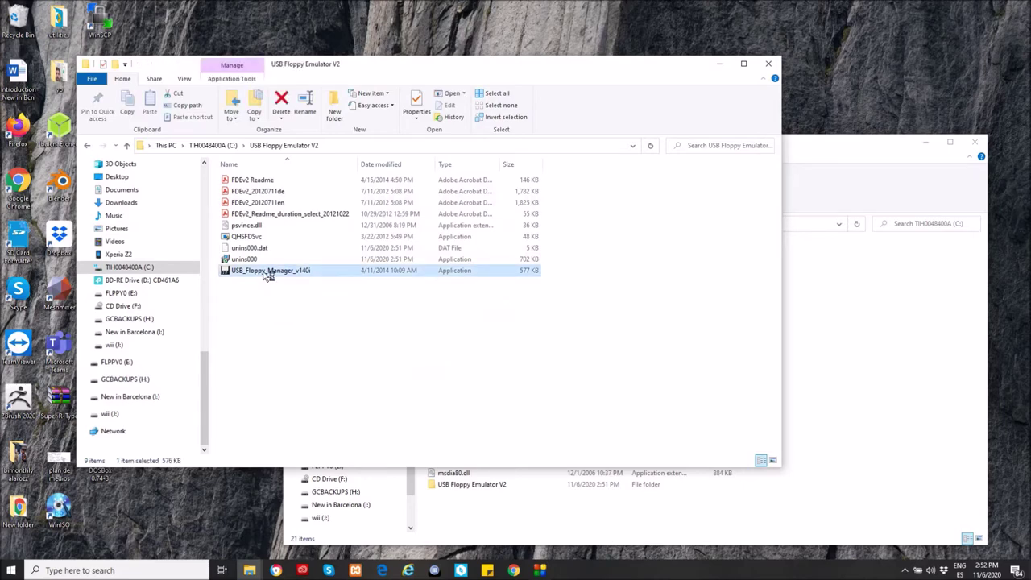
double_click(268, 272)
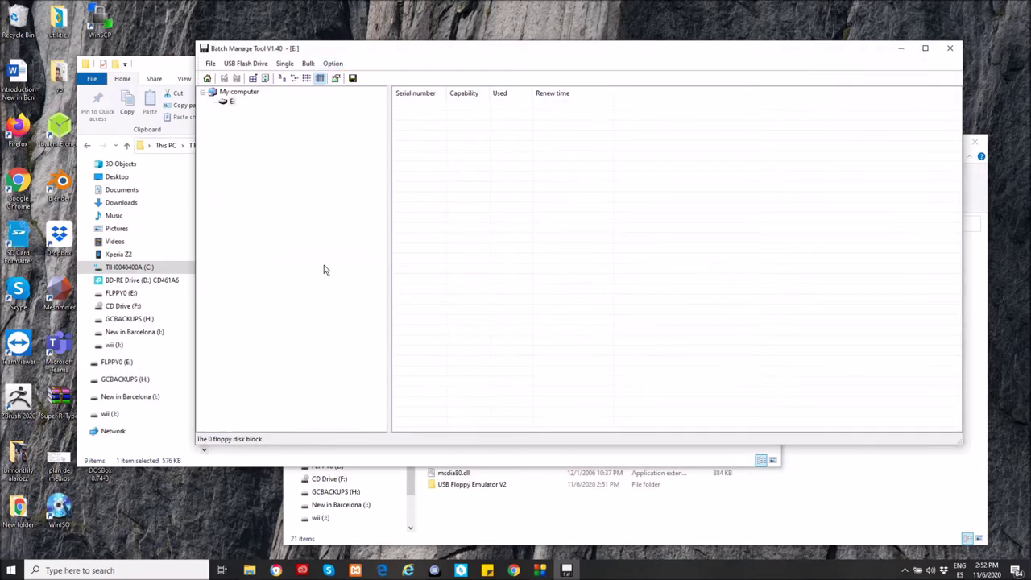
Select the E: USB flash drive in the tree and open the File menu.
left_click(225, 104)
left_click(210, 65)
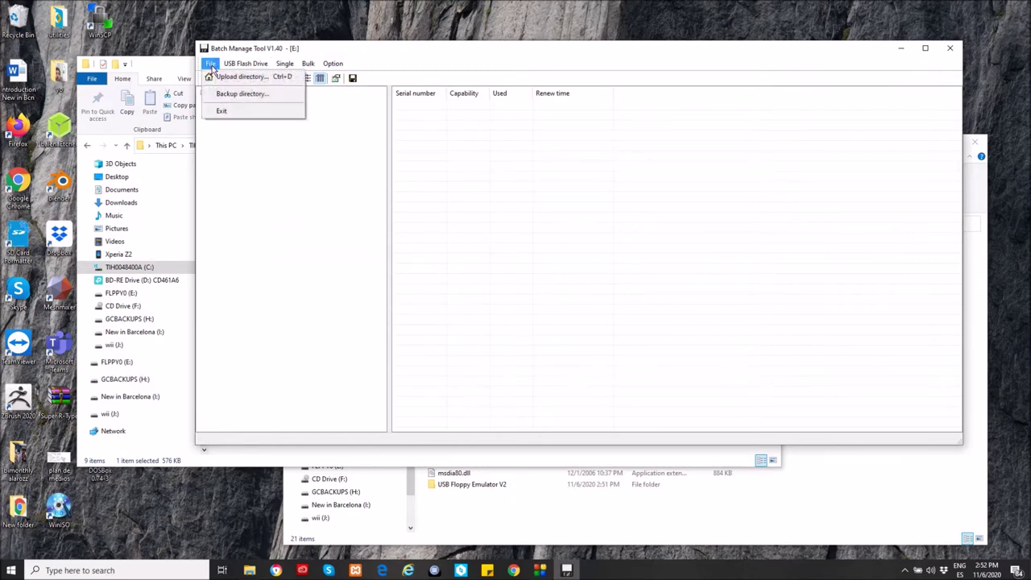
mouse_move(225, 66)
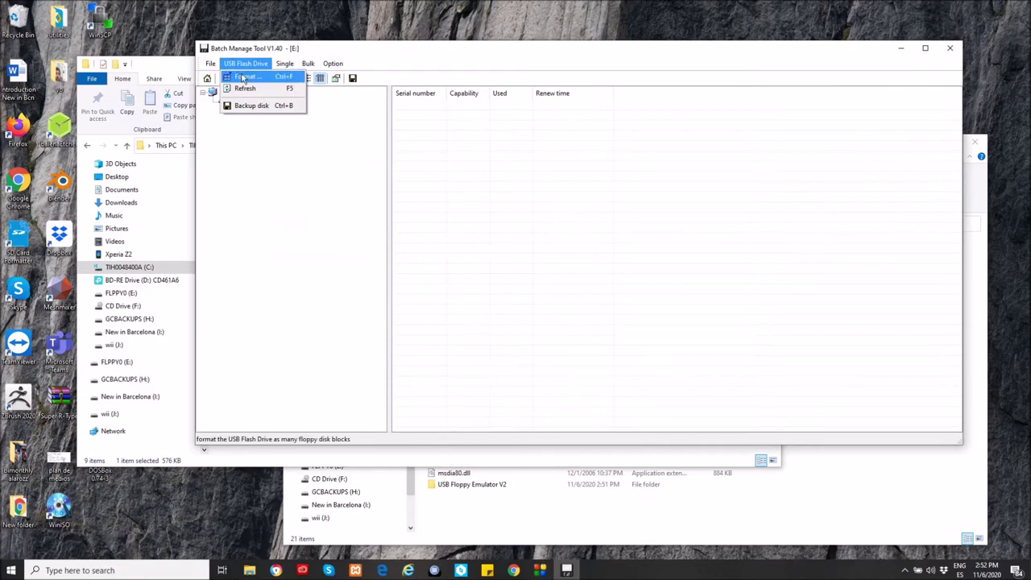
Format drive E: into 100 floppy disks of 1.44M, confirming the erase.
left_click(242, 79)
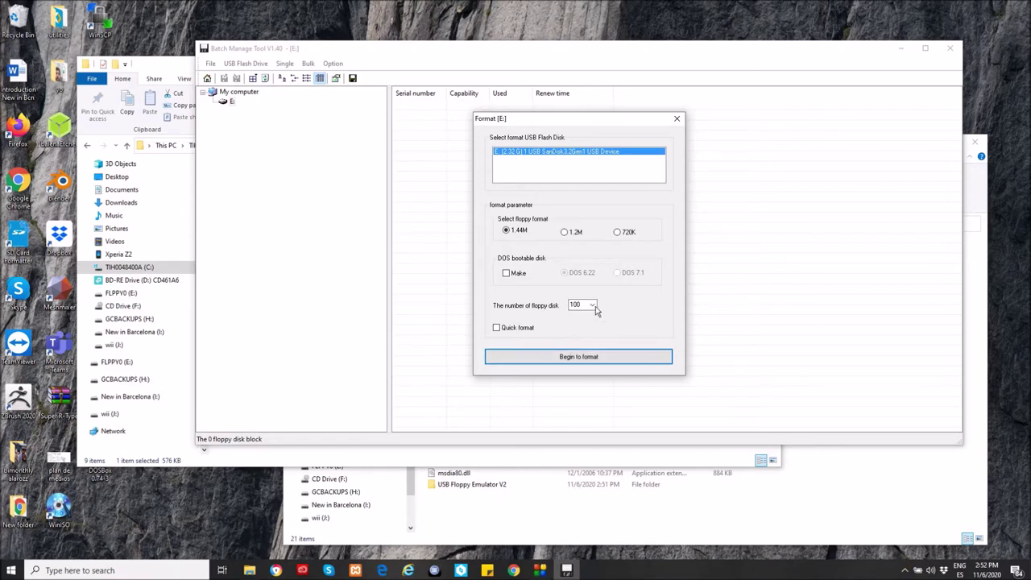
left_click(592, 306)
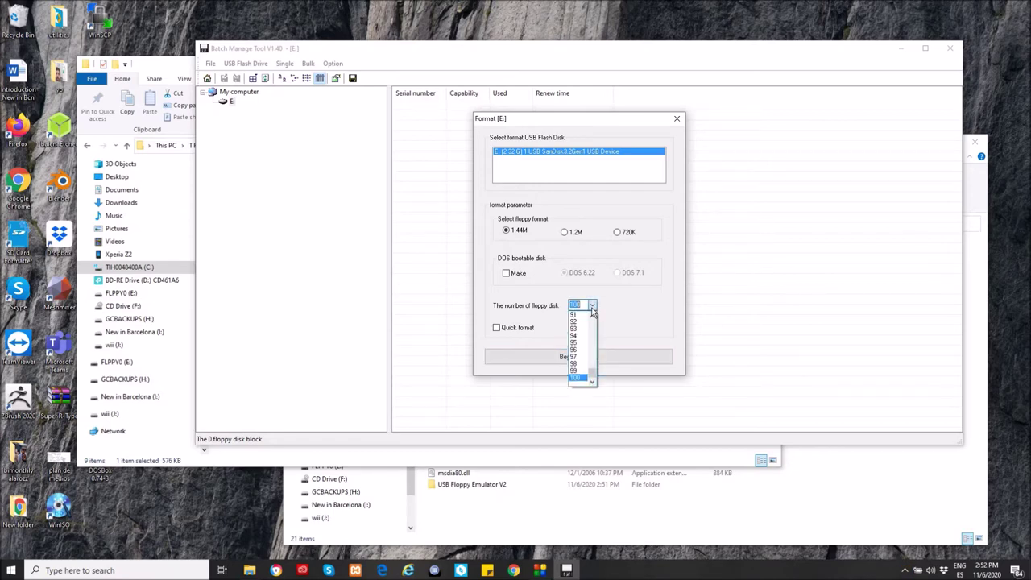
left_click(593, 311)
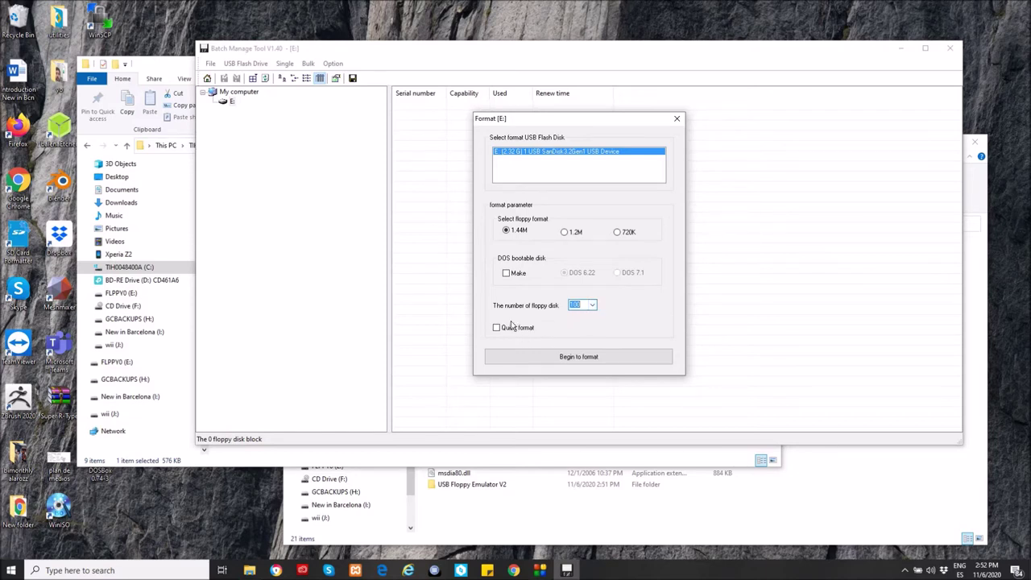
left_click(580, 358)
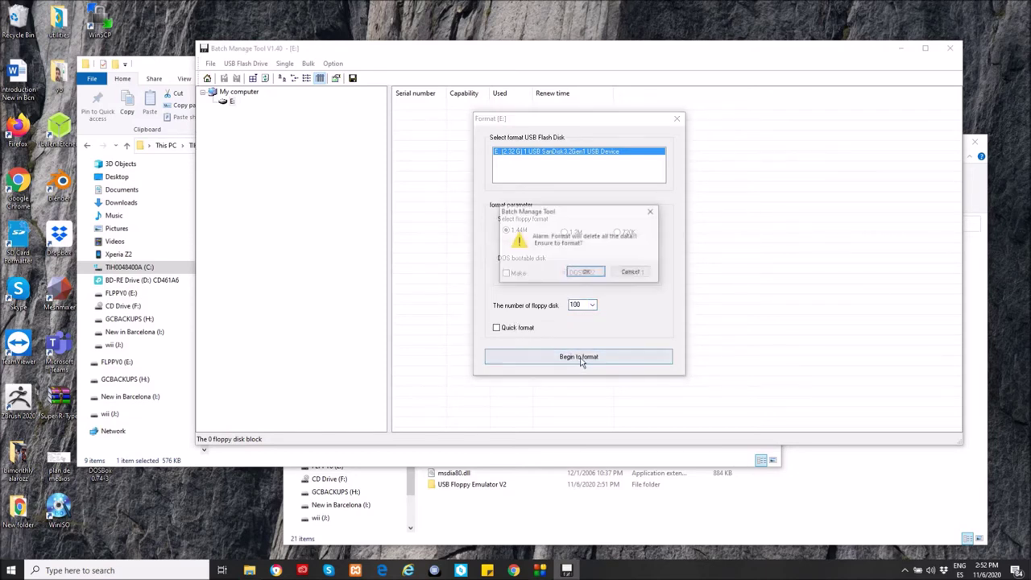
left_click(586, 272)
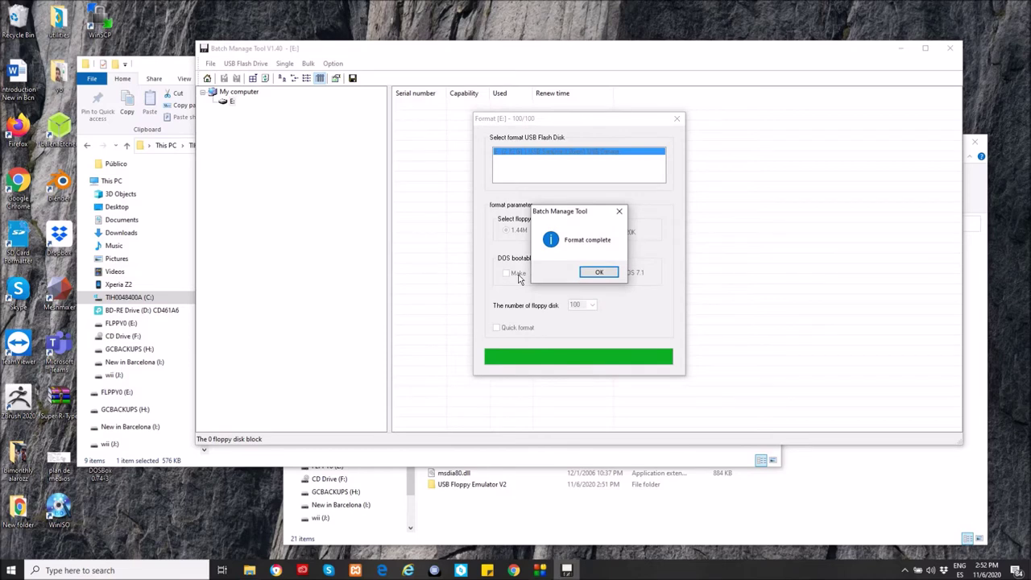
left_click(599, 272)
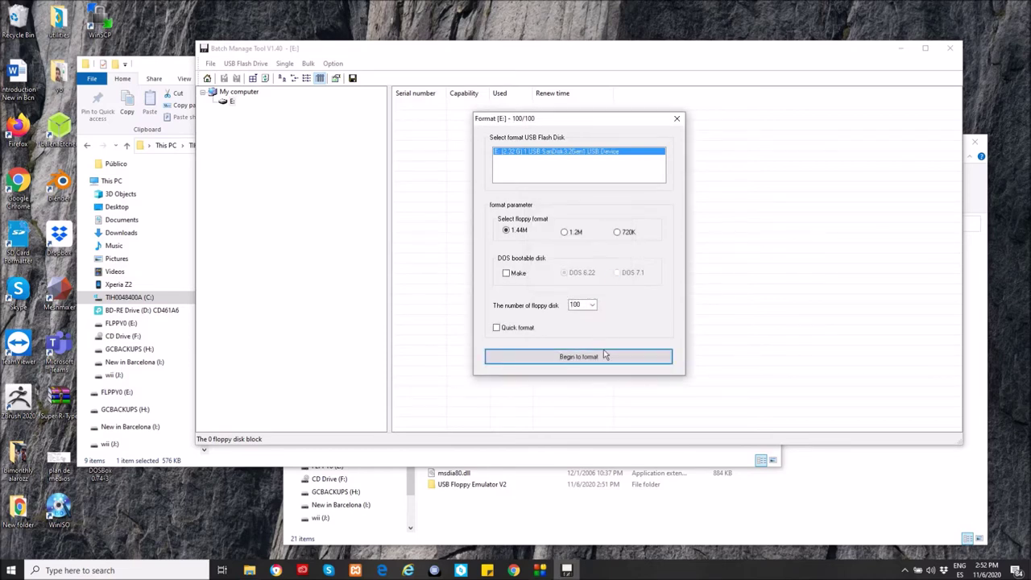
left_click(679, 121)
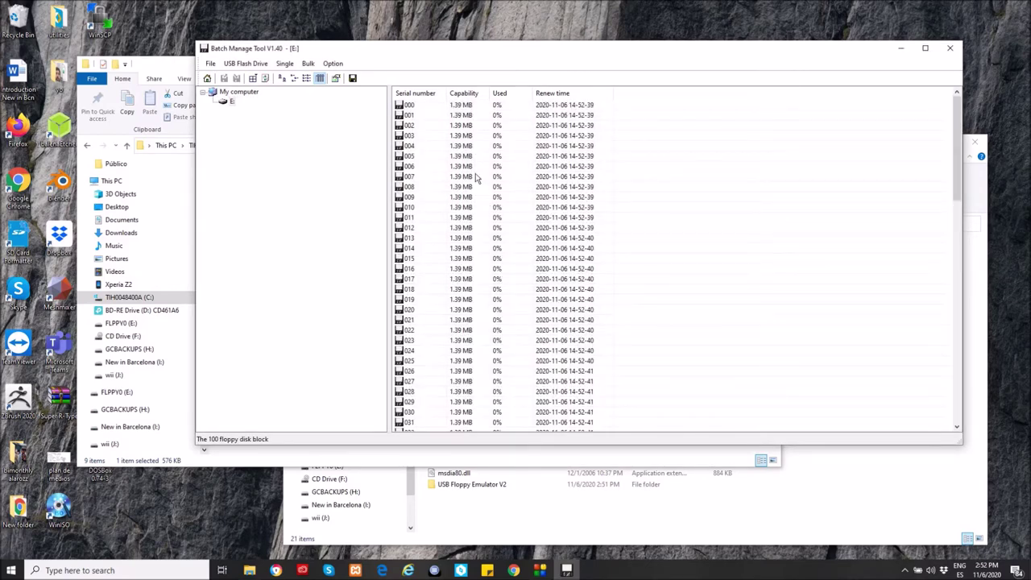
Scroll through the new floppy block list to check it and move the window right.
scroll(457, 400, "down", 14)
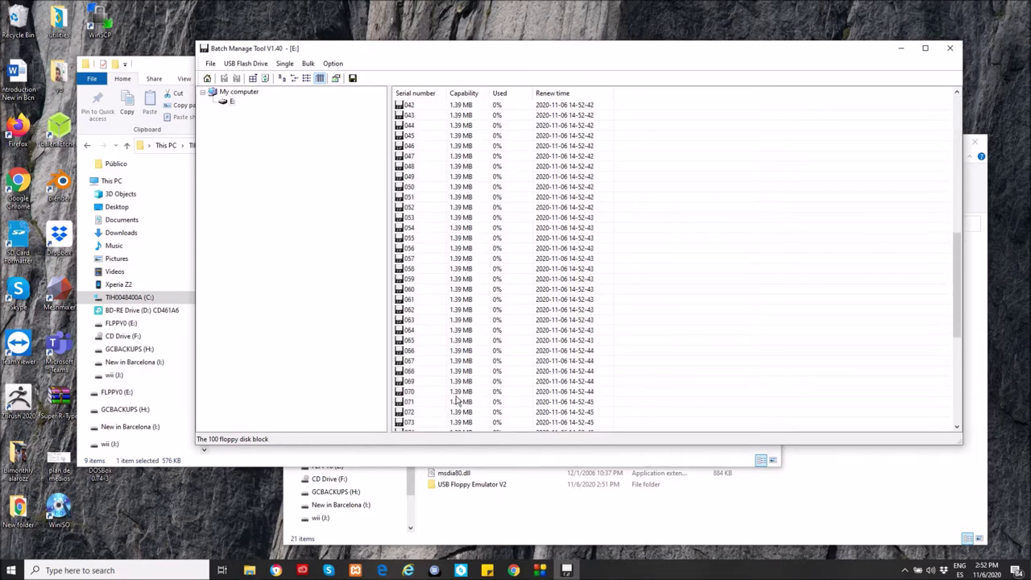
scroll(457, 401, "down", 9)
scroll(457, 400, "up", 10)
scroll(457, 401, "up", 13)
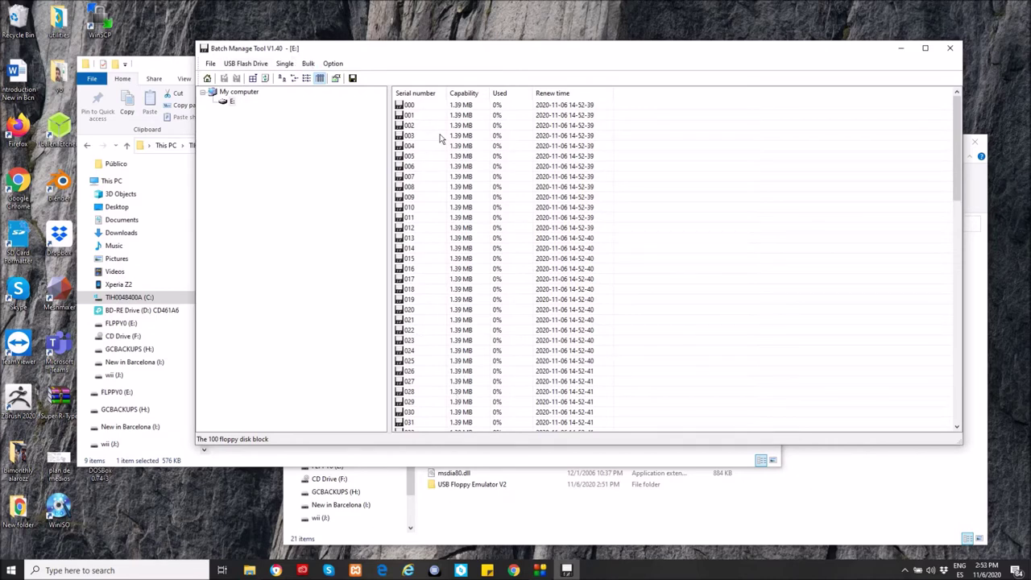
left_click_drag(366, 50, 506, 59)
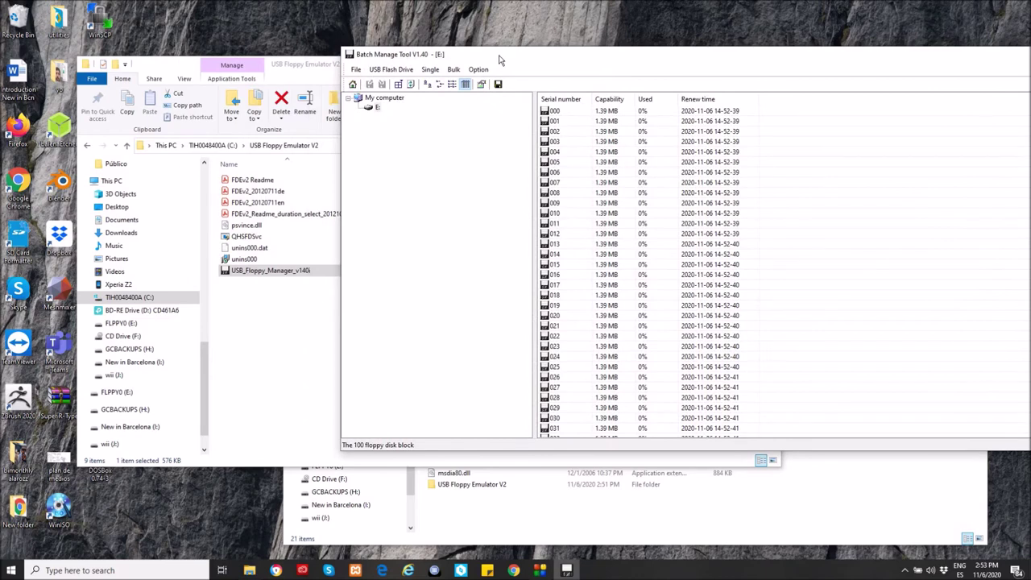
Create two folders named DISK and DISKBAK inside USB Floppy Emulator V2.
left_click(258, 360)
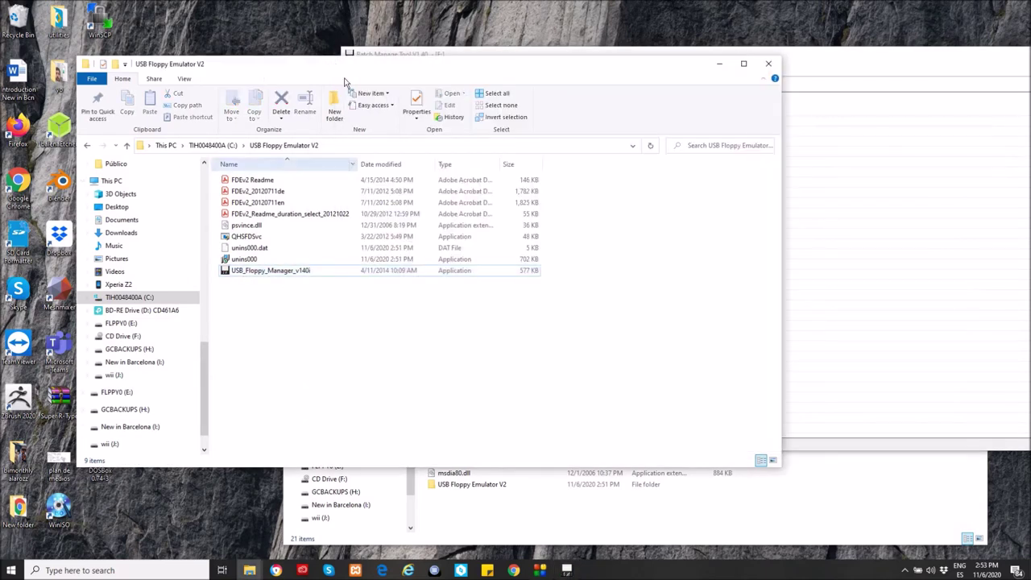
left_click_drag(350, 70, 295, 42)
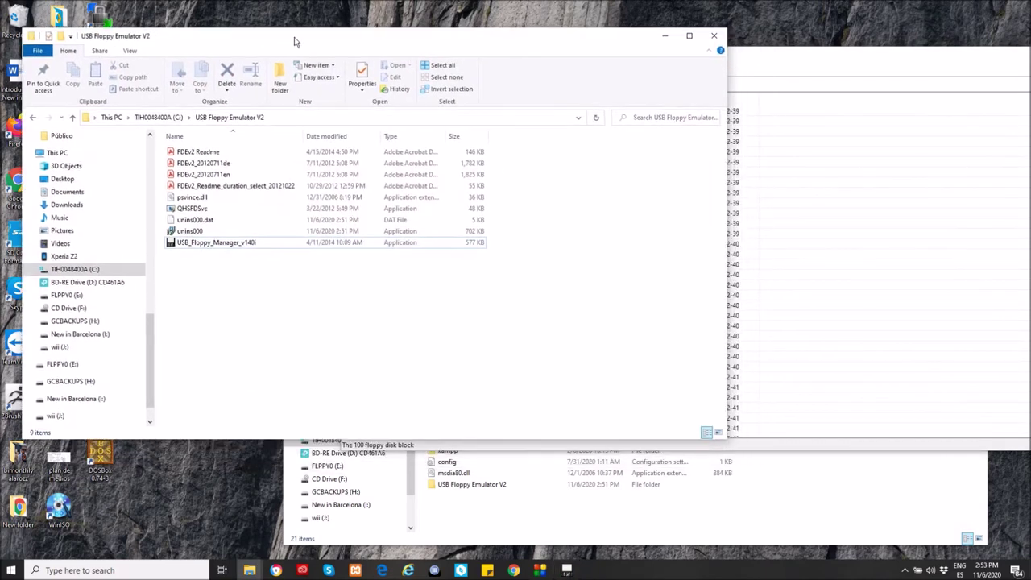
left_click(279, 79)
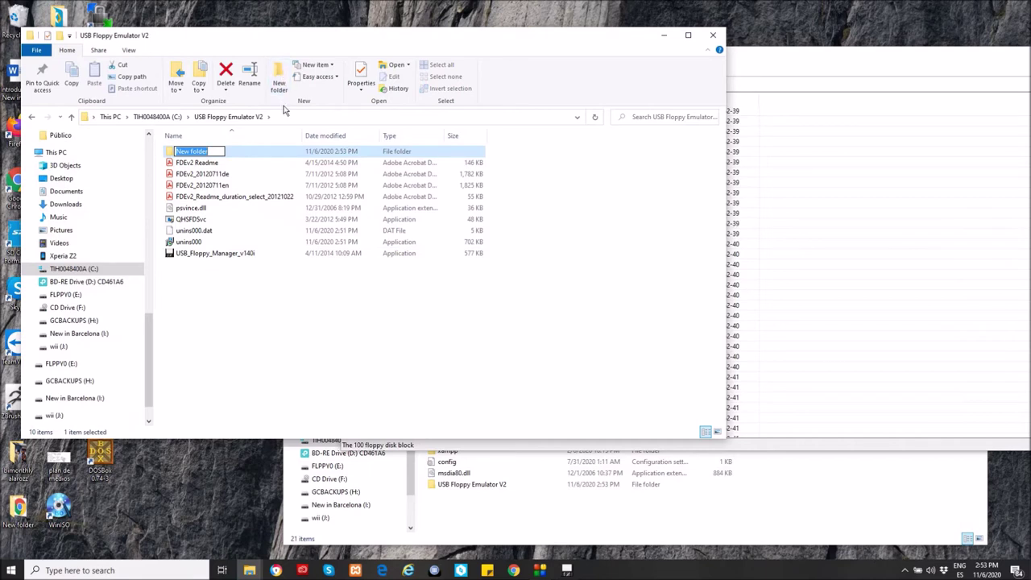
type("DISK")
key("Return")
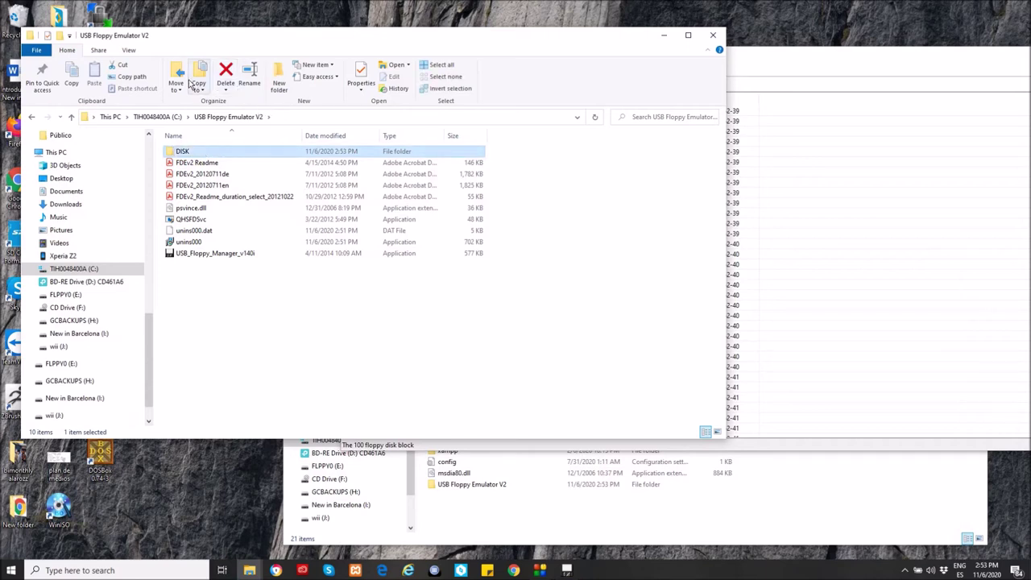
left_click(280, 80)
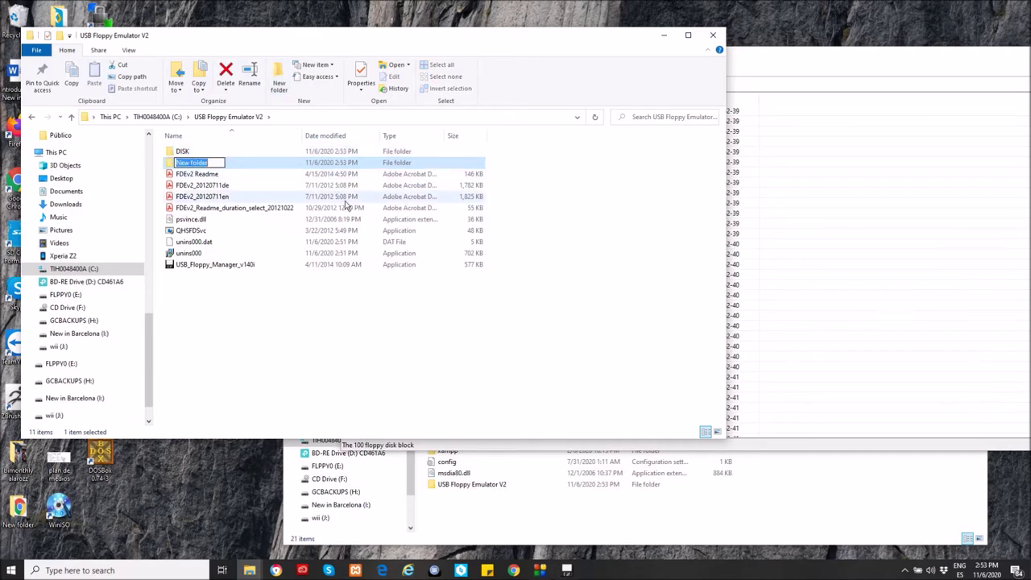
type("DISKBAK.")
key("Return")
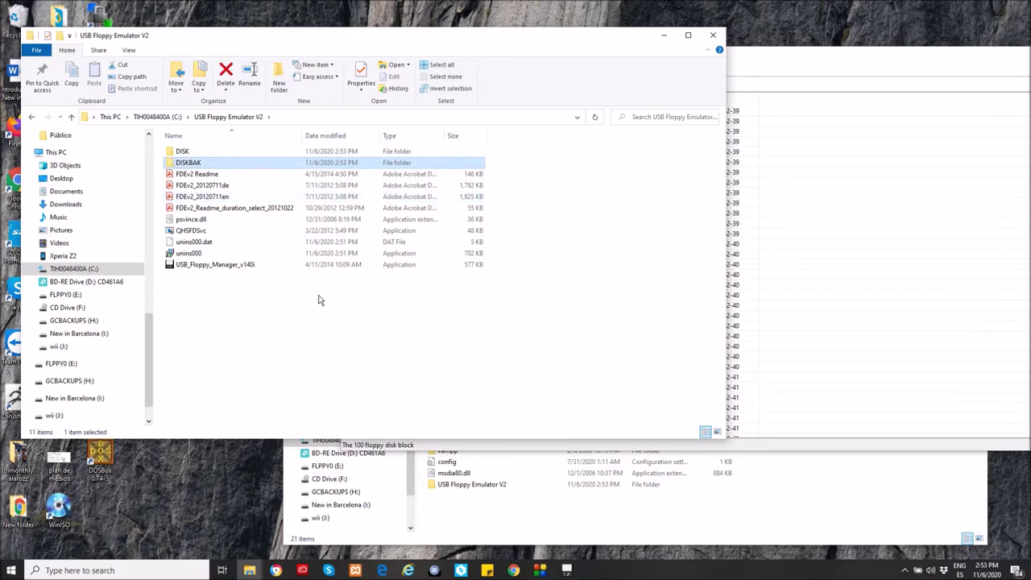
left_click(770, 58)
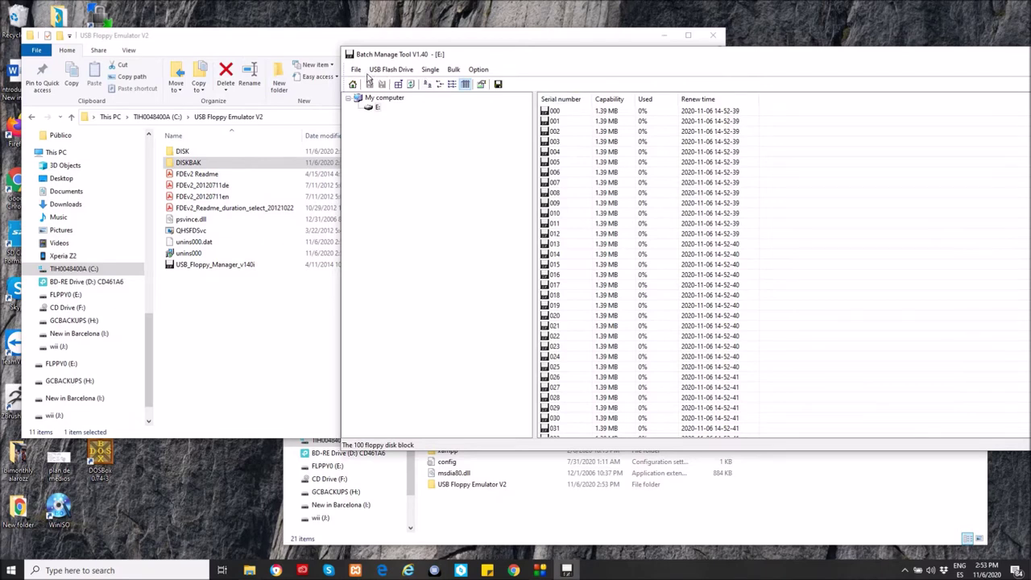
Set the upload root to C:\USB Floppy Emulator V2\DISK and the backup root to ...\DISKBAK.
left_click(477, 70)
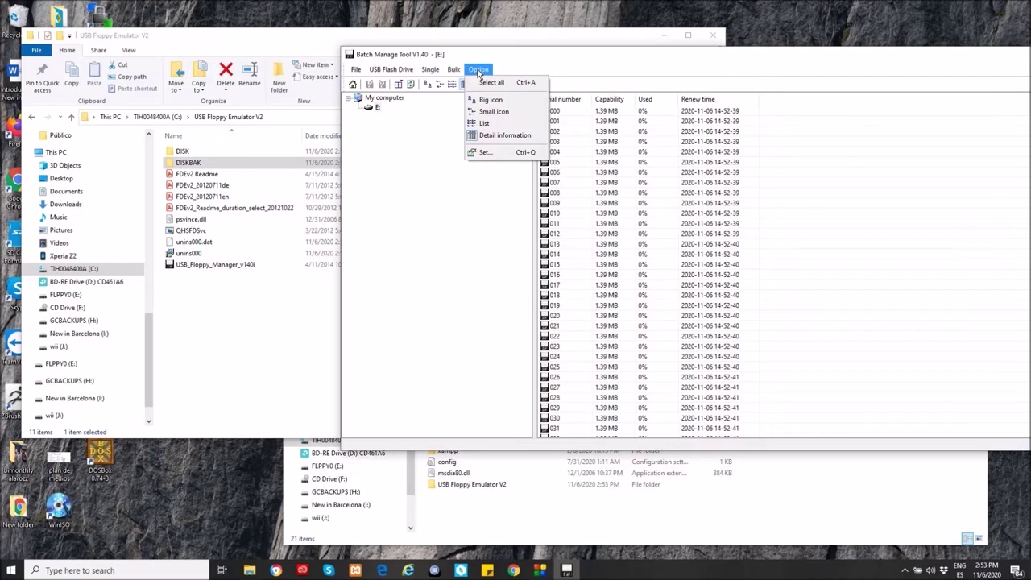
left_click(494, 153)
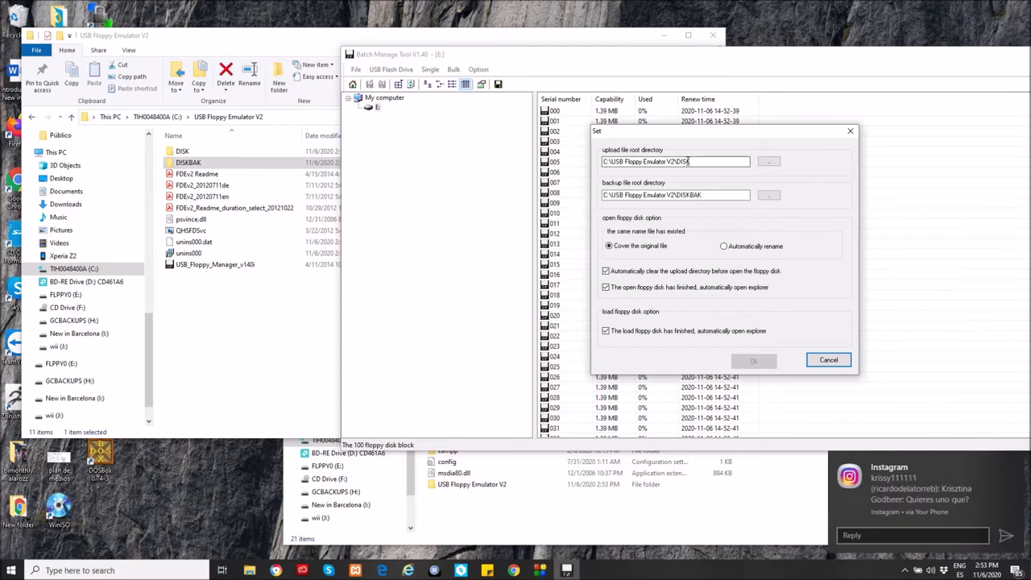
left_click(703, 160)
left_click(764, 160)
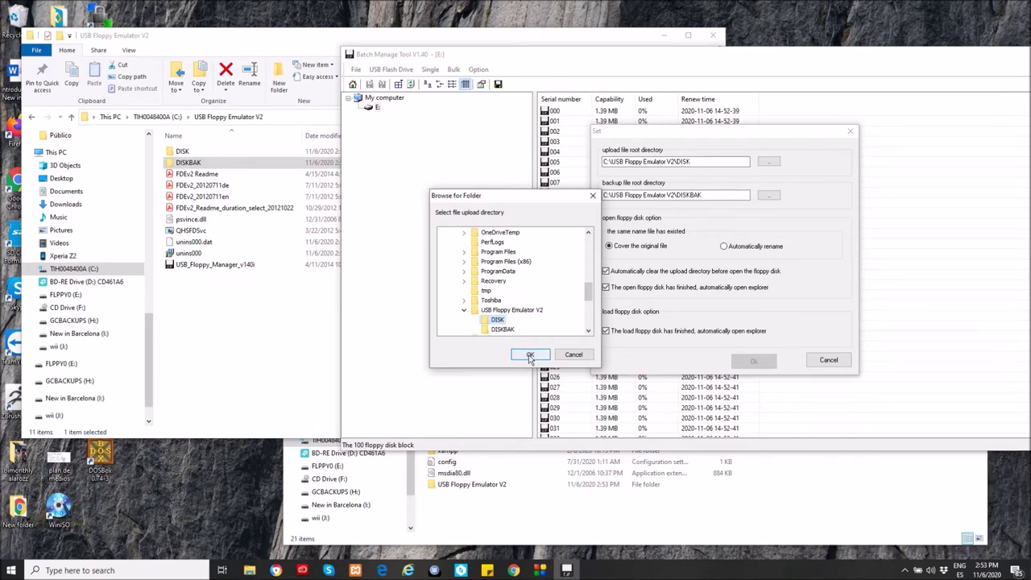
left_click(530, 356)
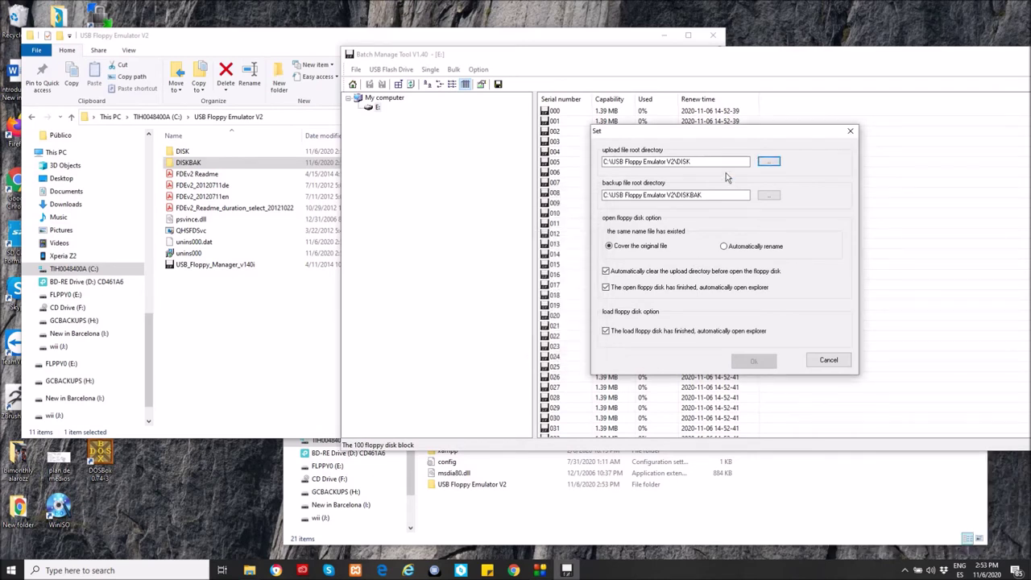
left_click(712, 196)
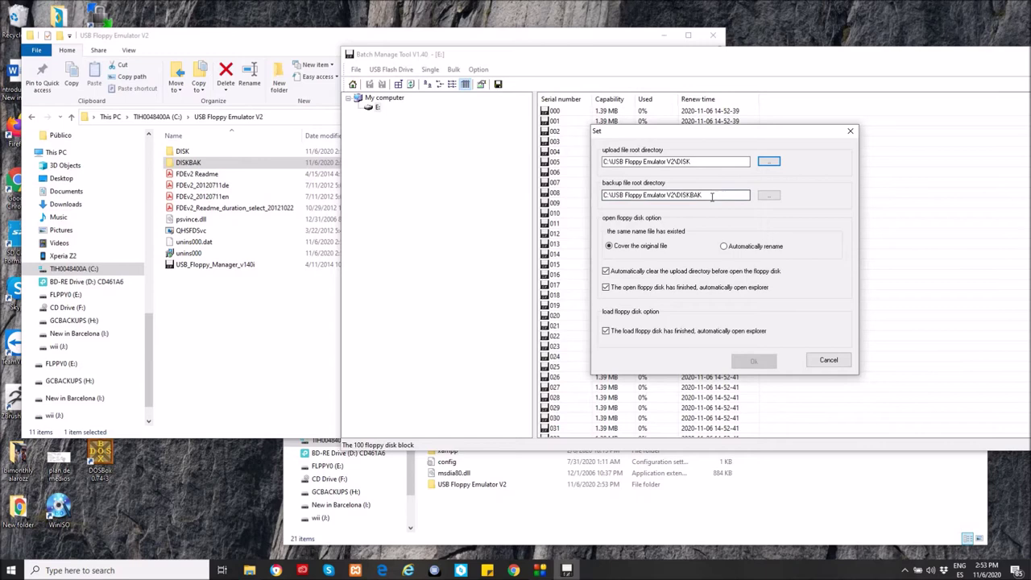
left_click(768, 195)
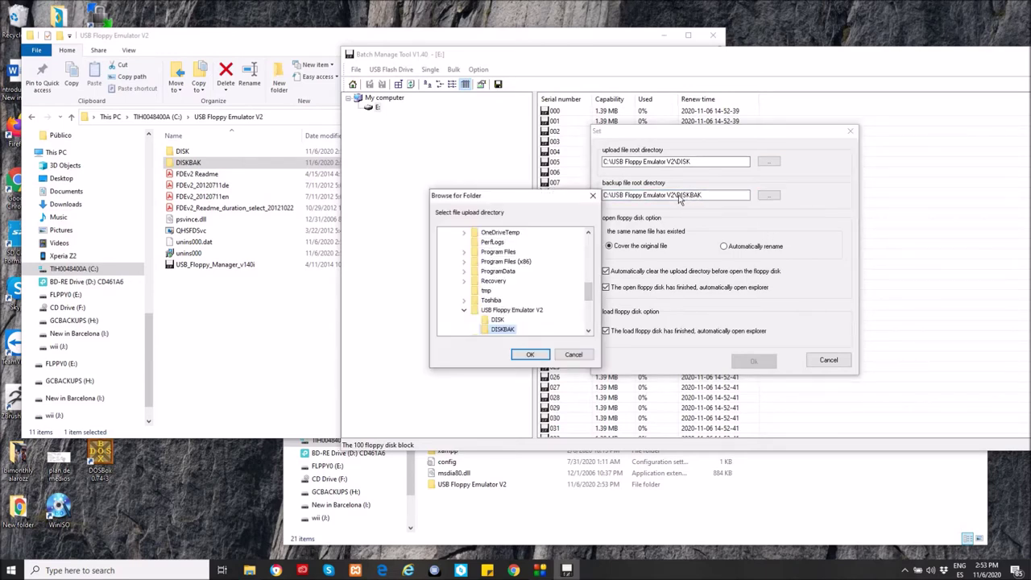
left_click(530, 354)
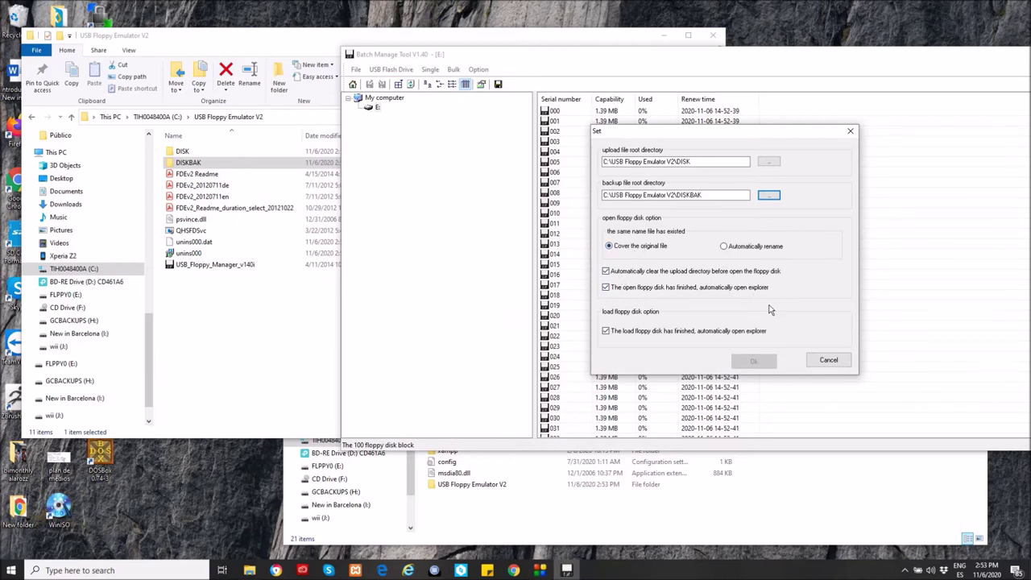
Close the directory settings, select floppy 000, and check the DISK folder contents.
left_click(852, 134)
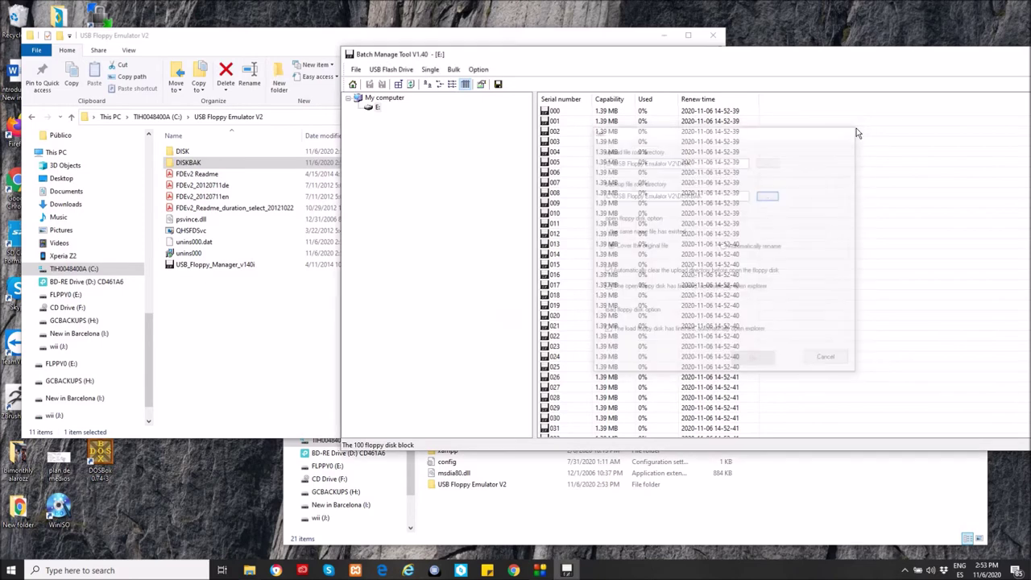
left_click(554, 112)
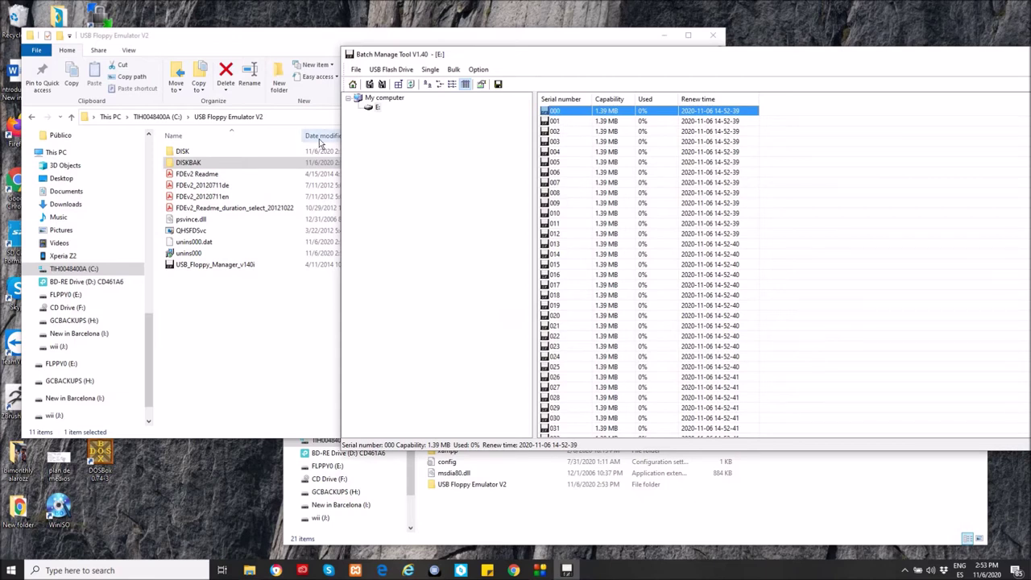
left_click(184, 153)
double_click(184, 153)
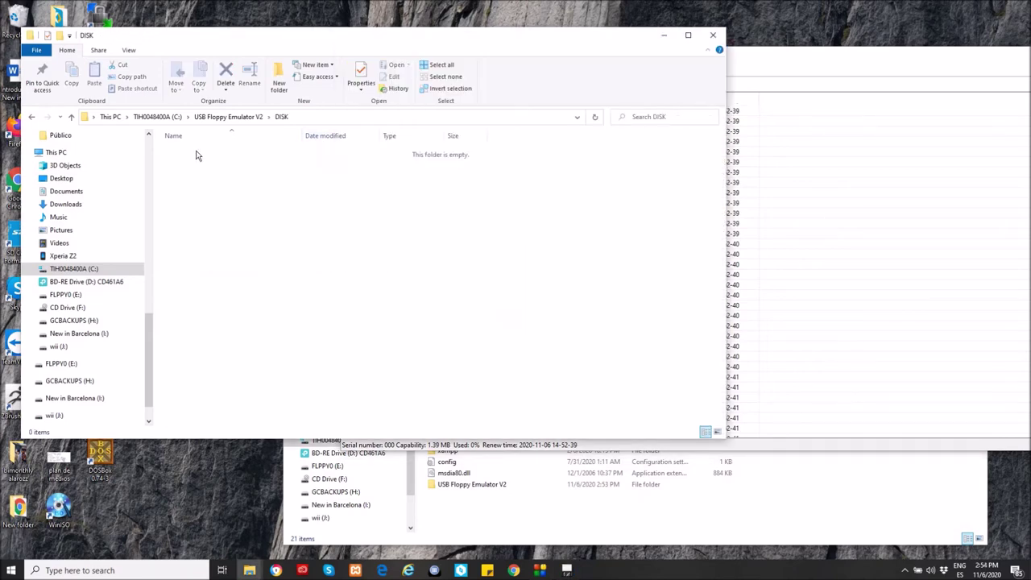
left_click(228, 117)
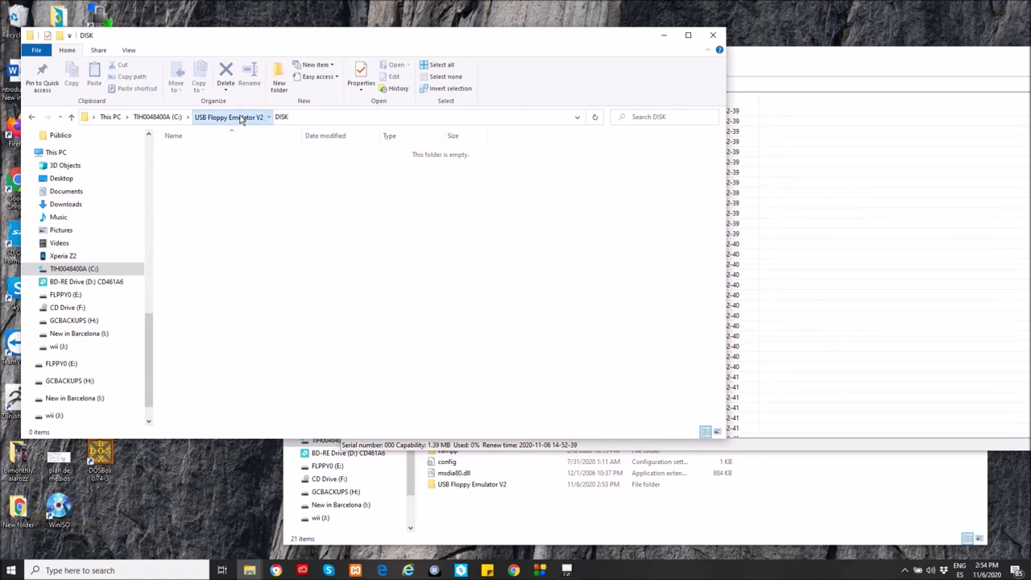
left_click(746, 62)
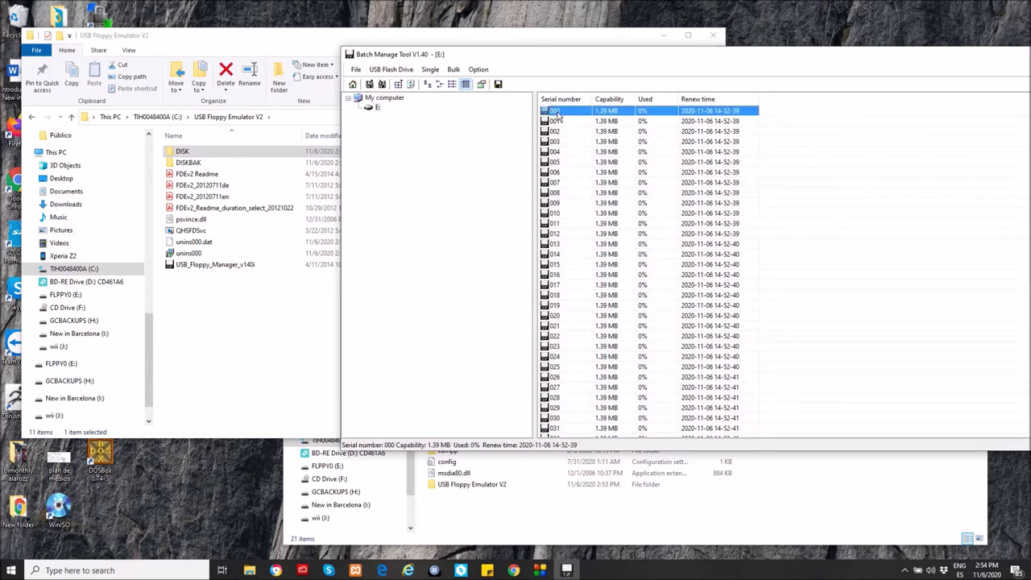
Open floppy 000 and confirm an E\FLOPPY000 folder now exists inside DISK.
double_click(556, 111)
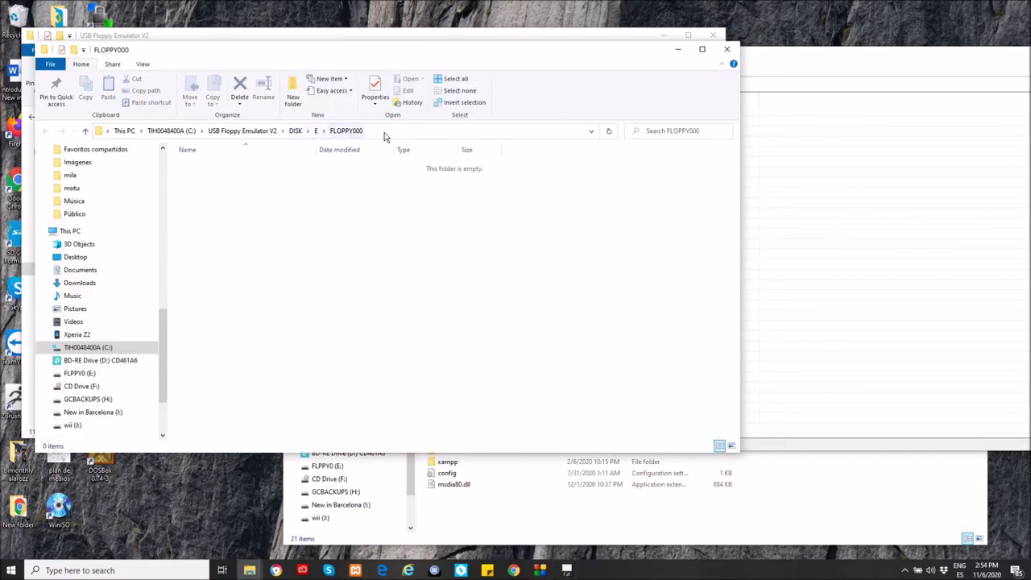
left_click(727, 50)
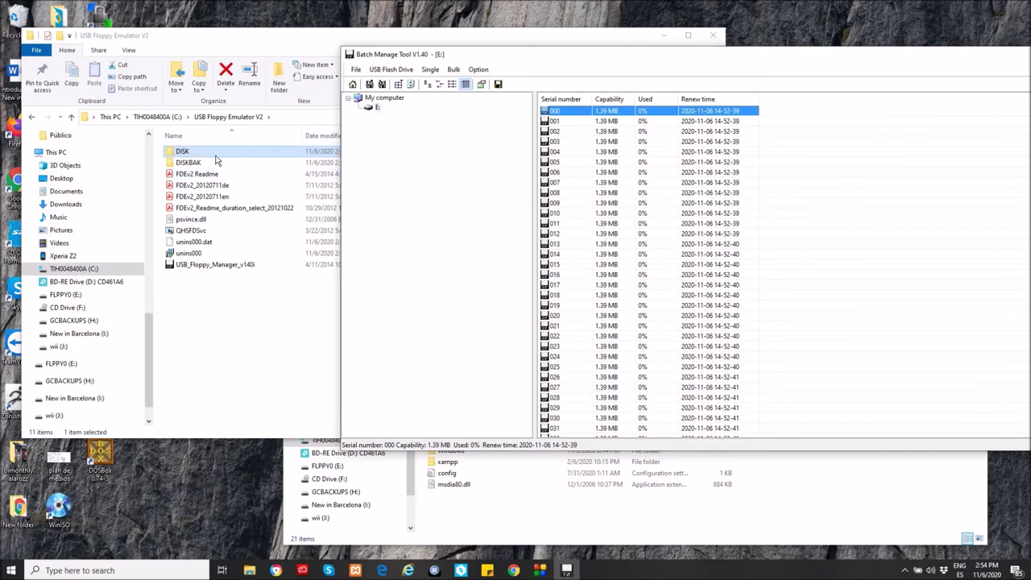
left_click(189, 153)
double_click(237, 153)
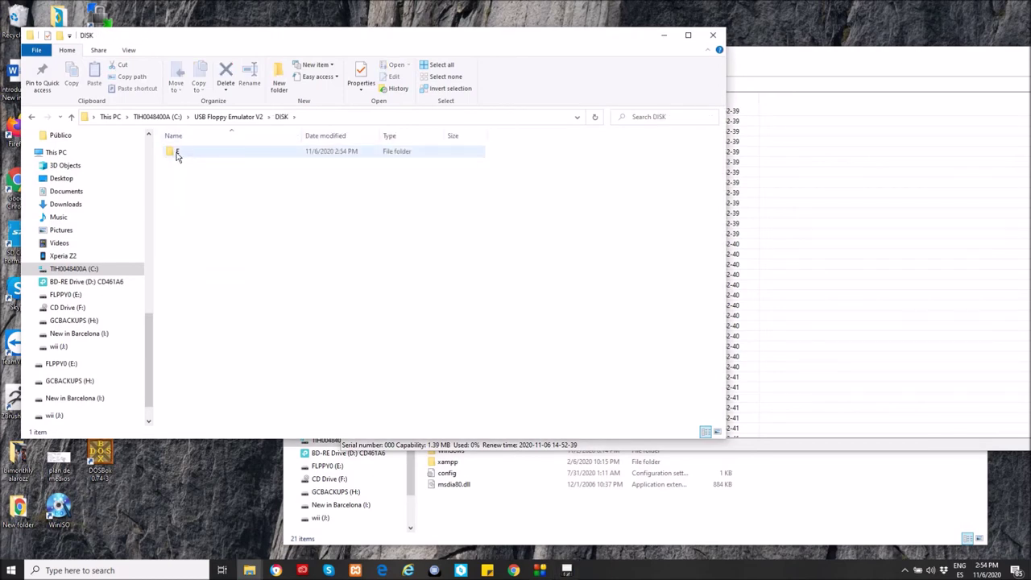
double_click(180, 153)
left_click(281, 117)
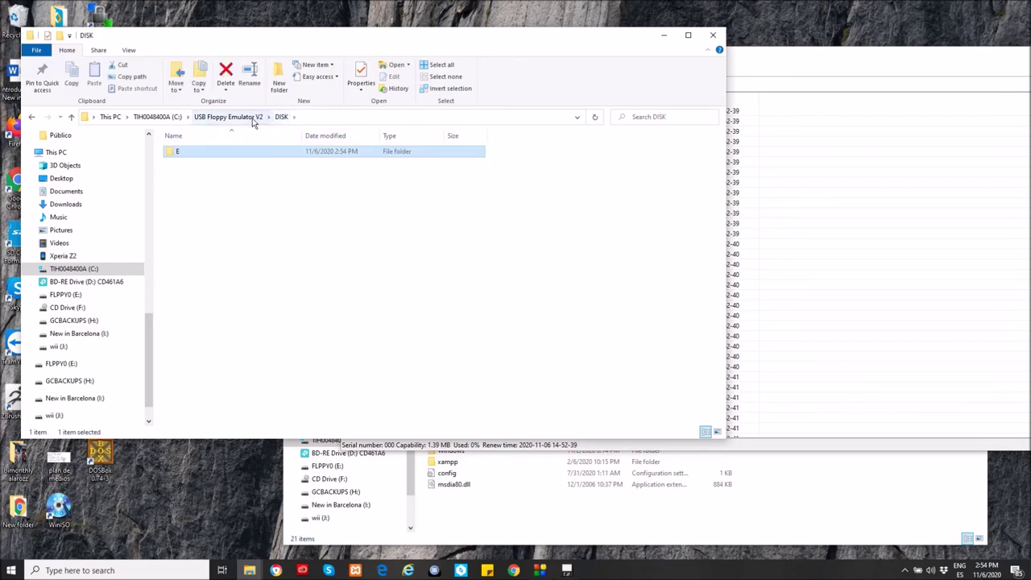
left_click(249, 121)
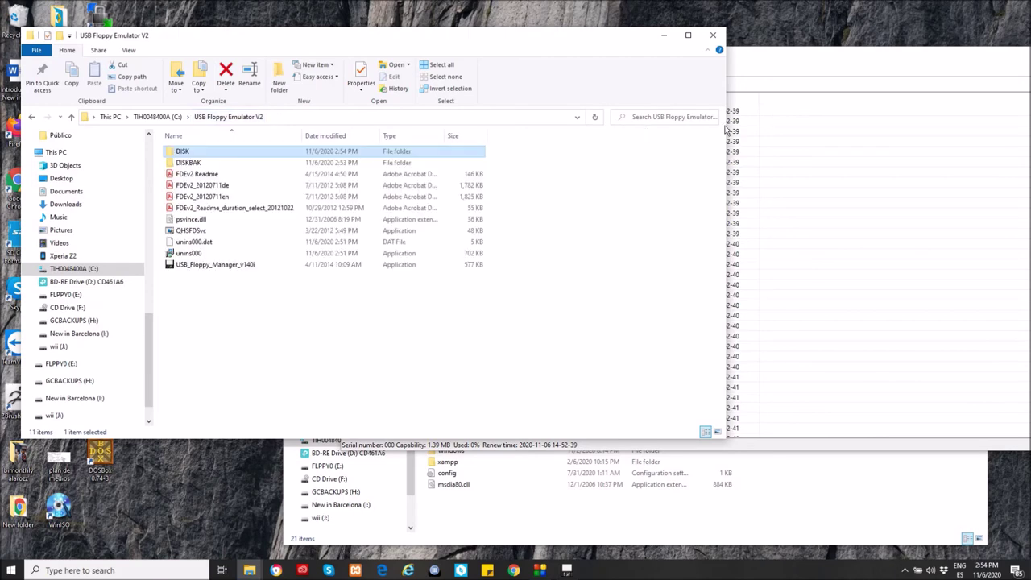
left_click(770, 71)
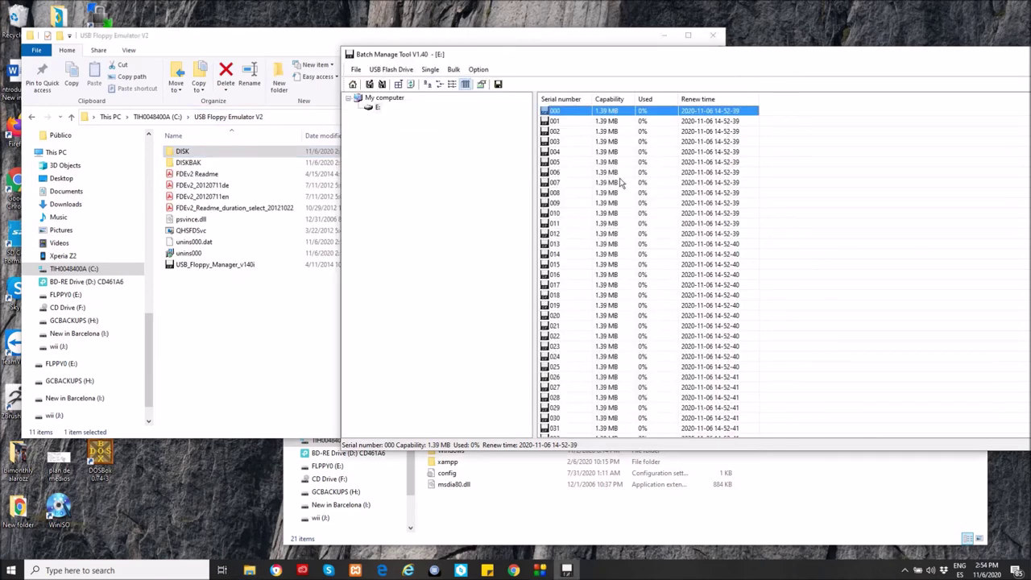
Open floppy blocks 007 and 001, closing each empty folder window.
left_click(555, 183)
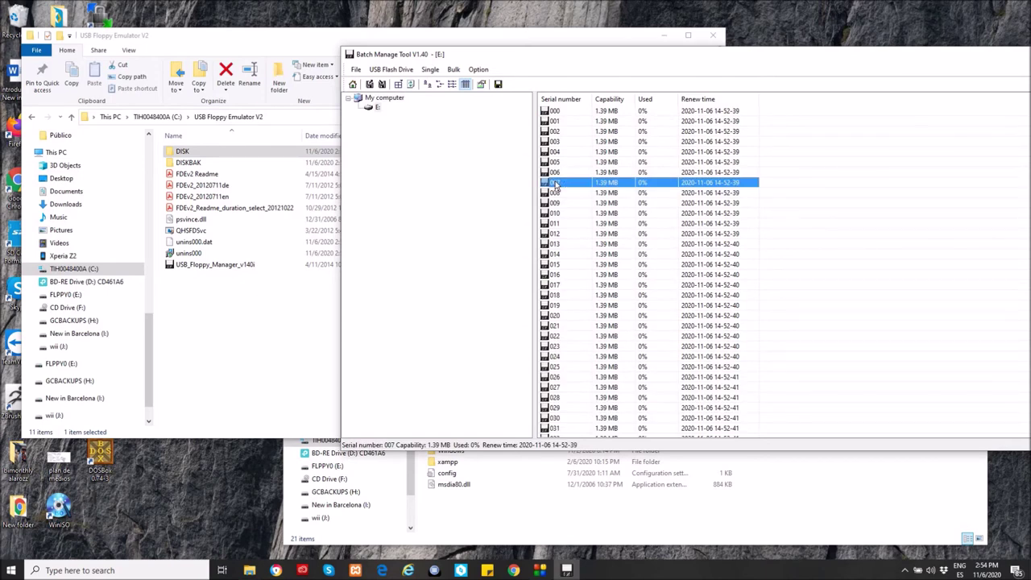
double_click(554, 184)
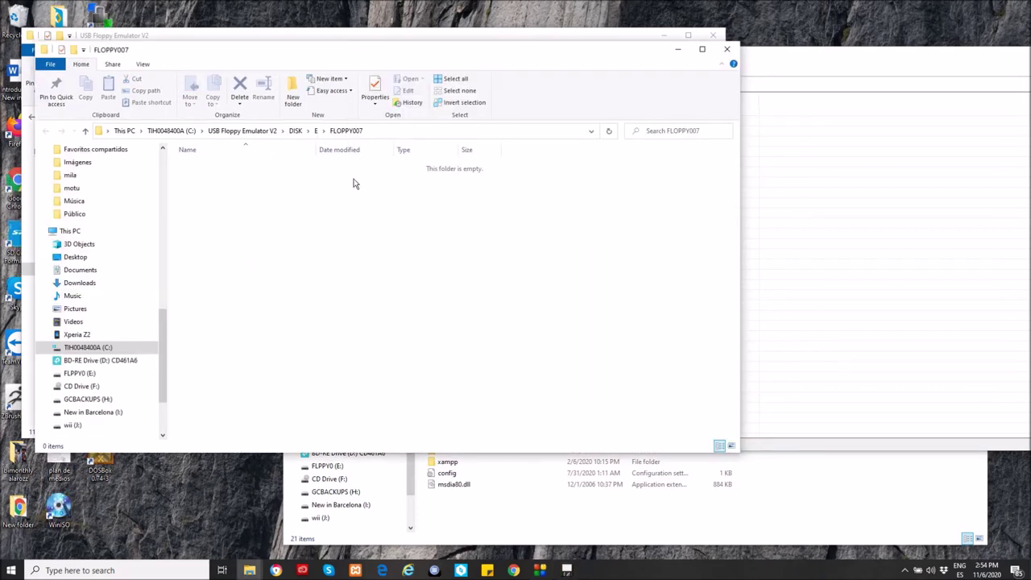
left_click(727, 50)
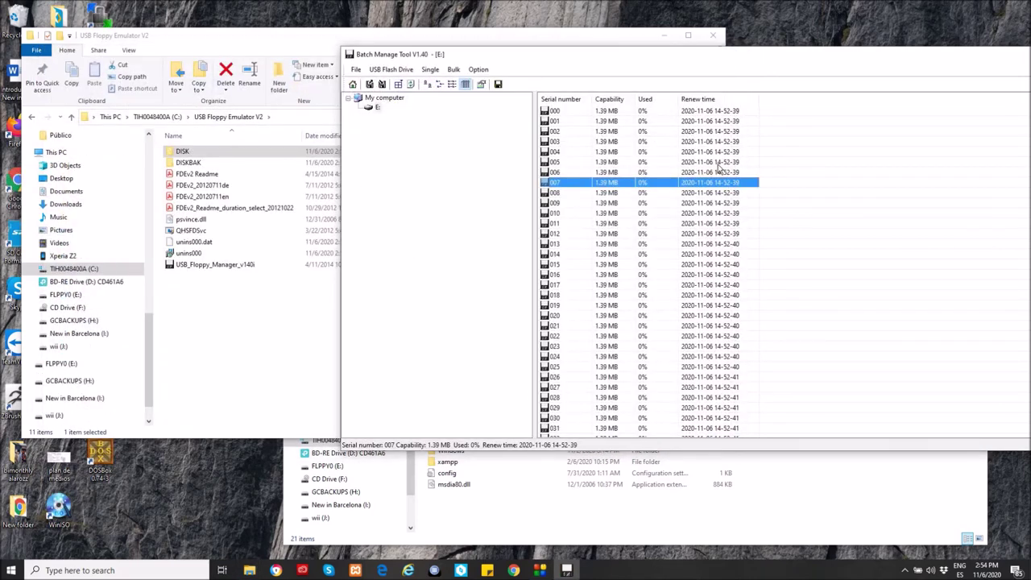
left_click(561, 123)
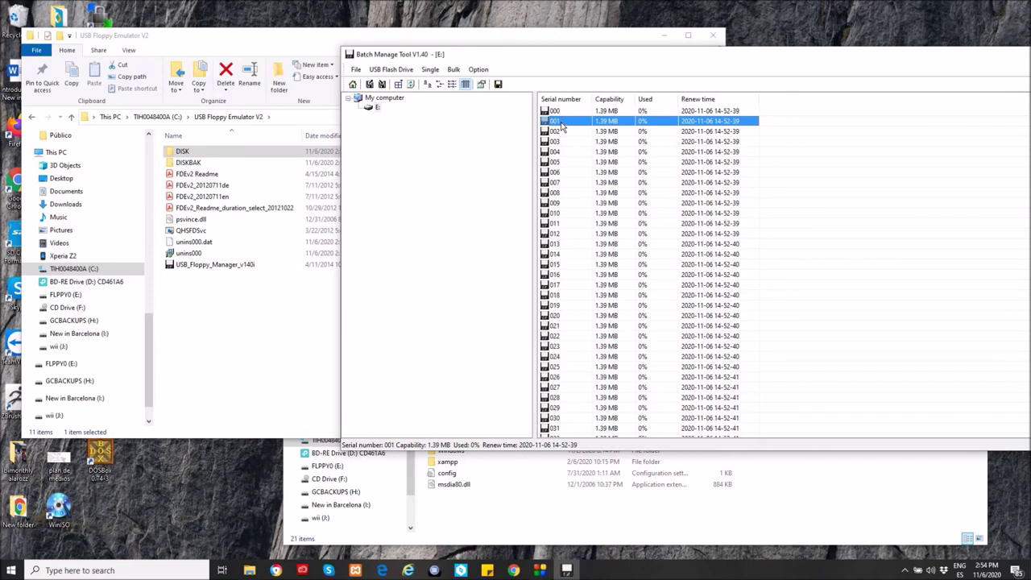
double_click(562, 122)
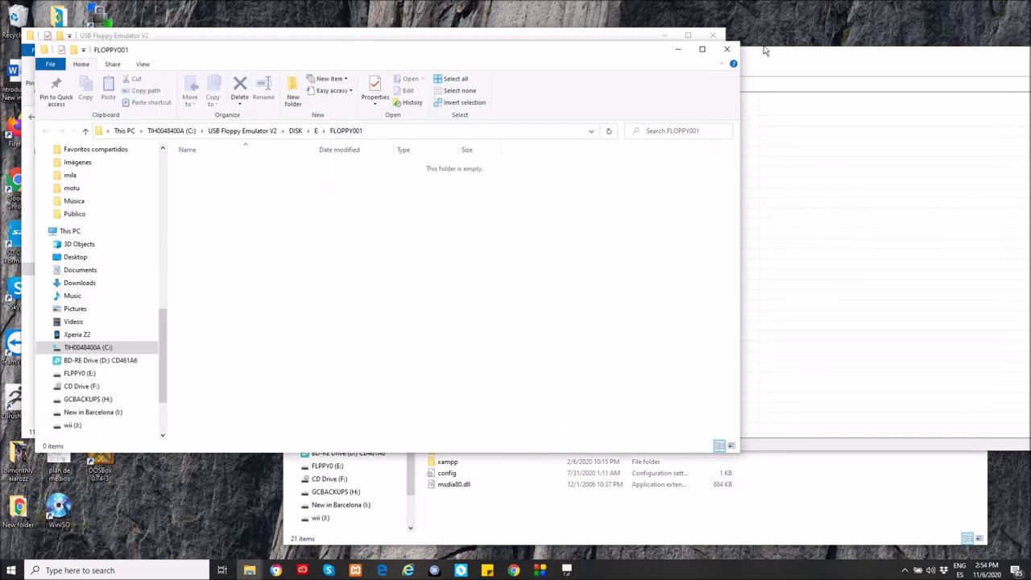
left_click(726, 49)
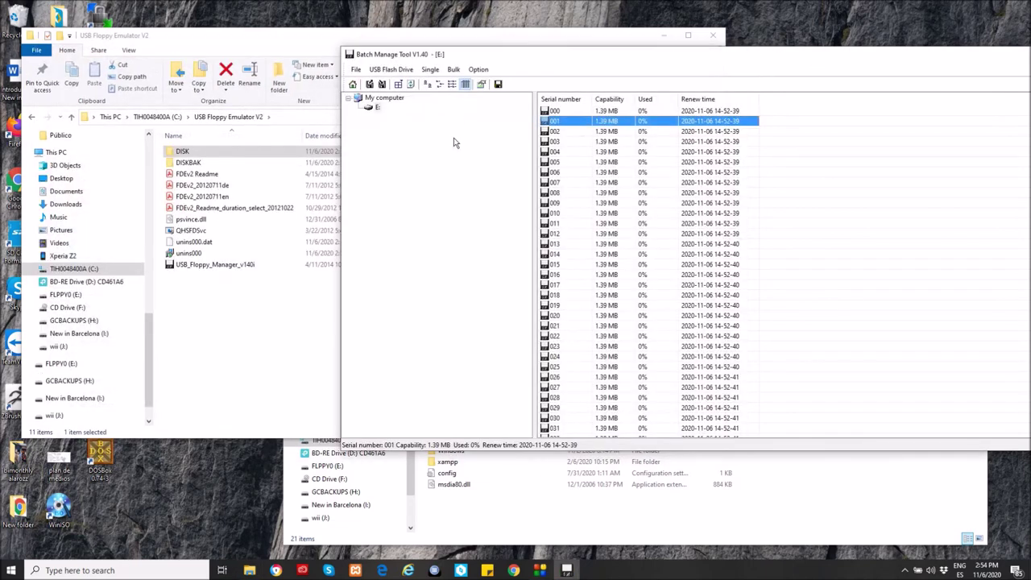
Check that FLOPPY001 and FLOPPY007 now sit beside FLOPPY000 in DISK\E.
left_click(190, 153)
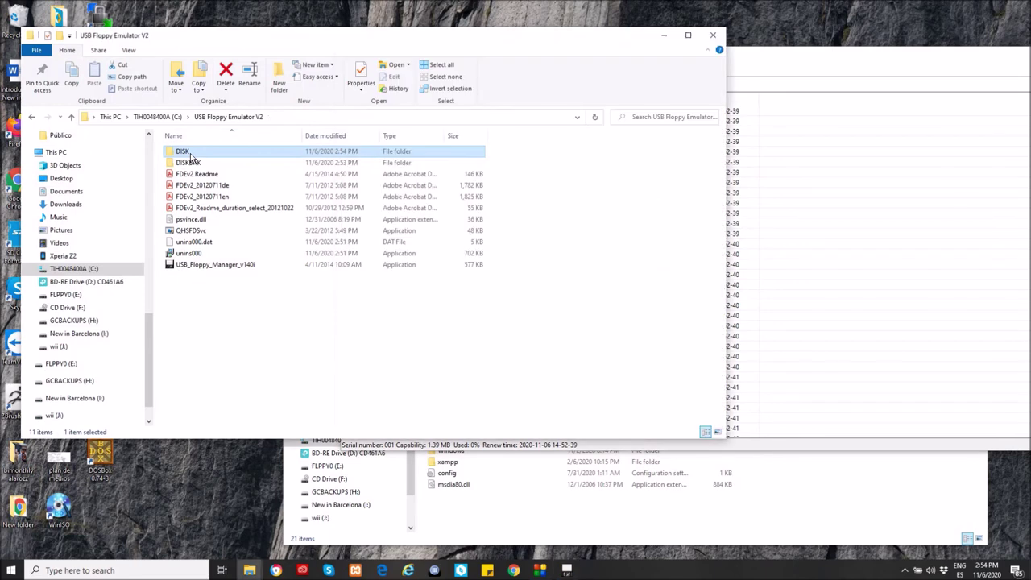
double_click(191, 153)
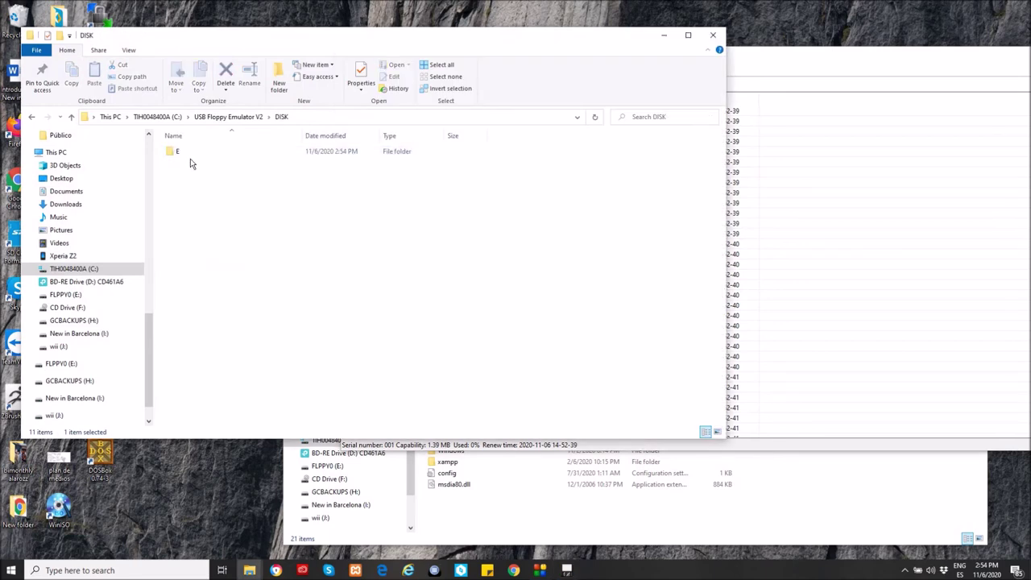
double_click(177, 155)
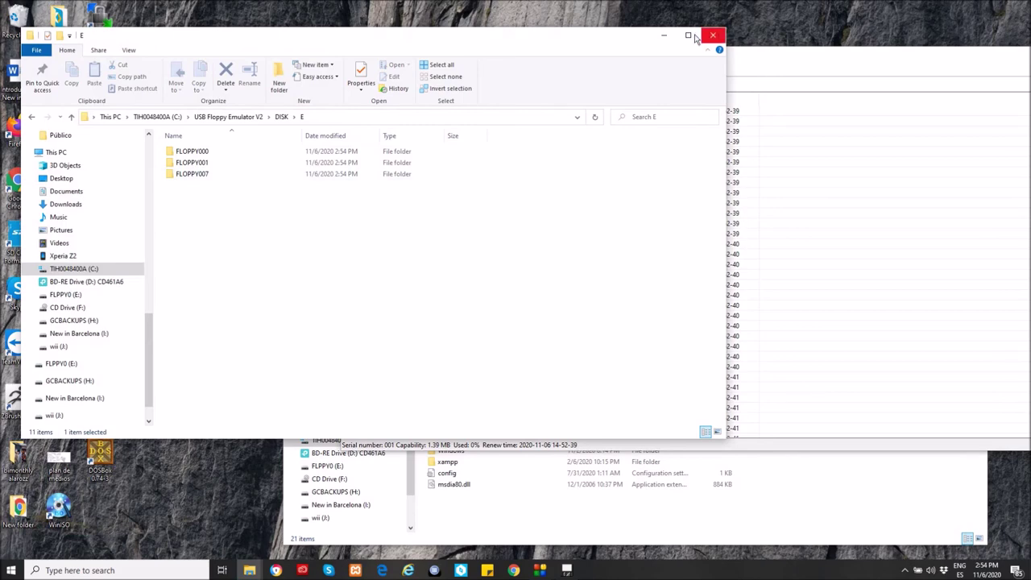
left_click(663, 37)
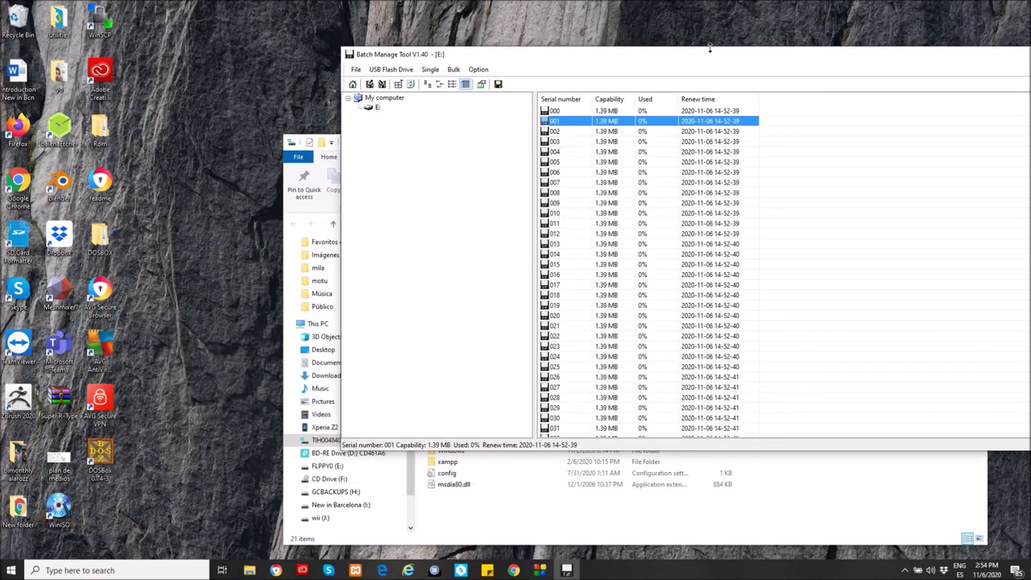
Switch the floppy block display to List, then to Big icon view.
left_click(483, 74)
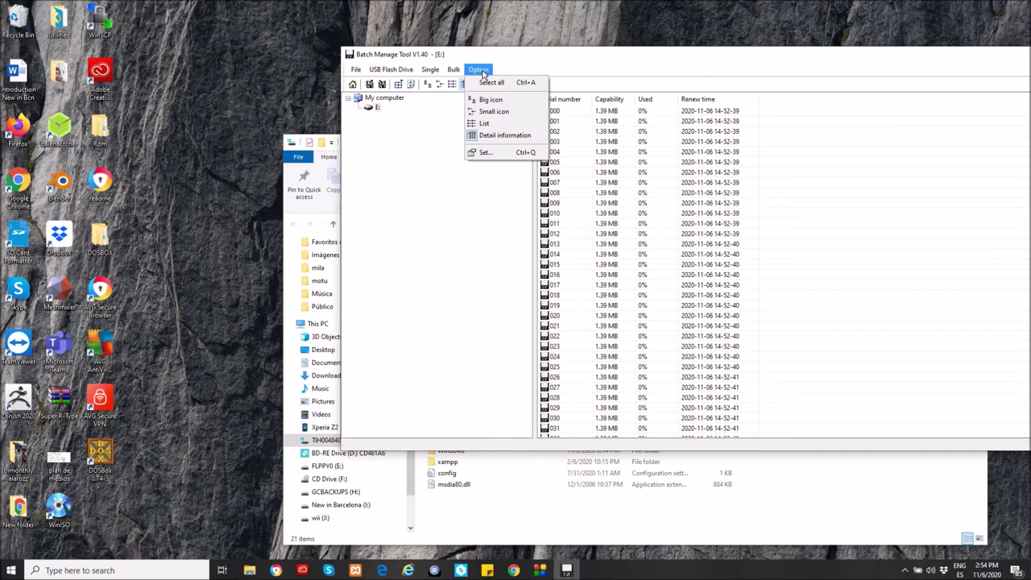
left_click(488, 125)
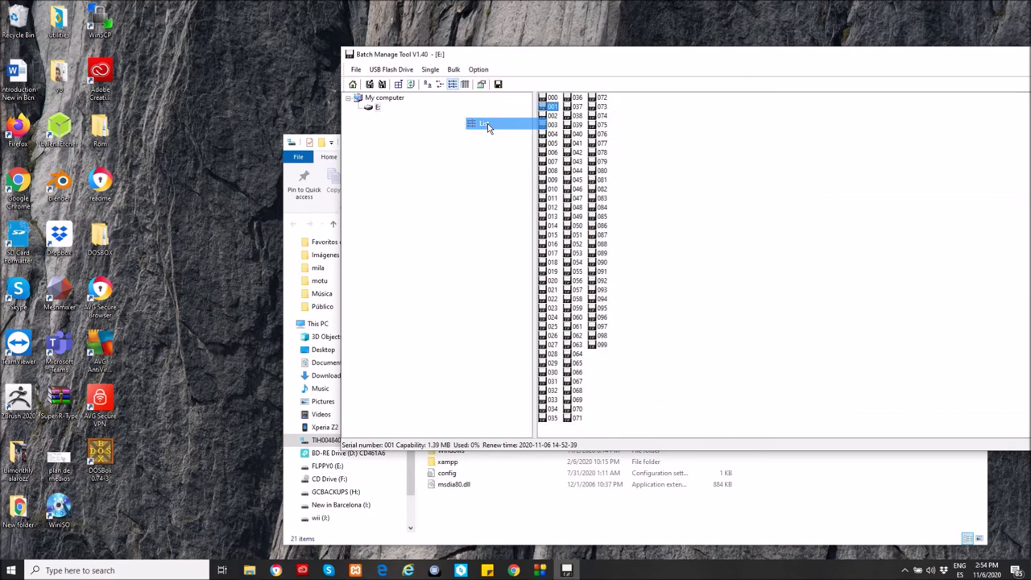
left_click(479, 71)
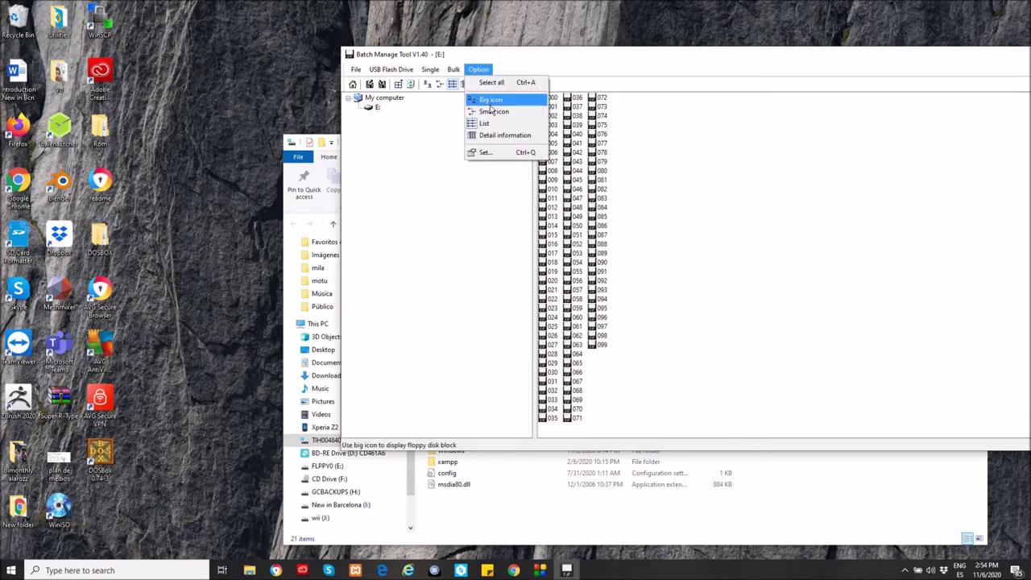
left_click(493, 100)
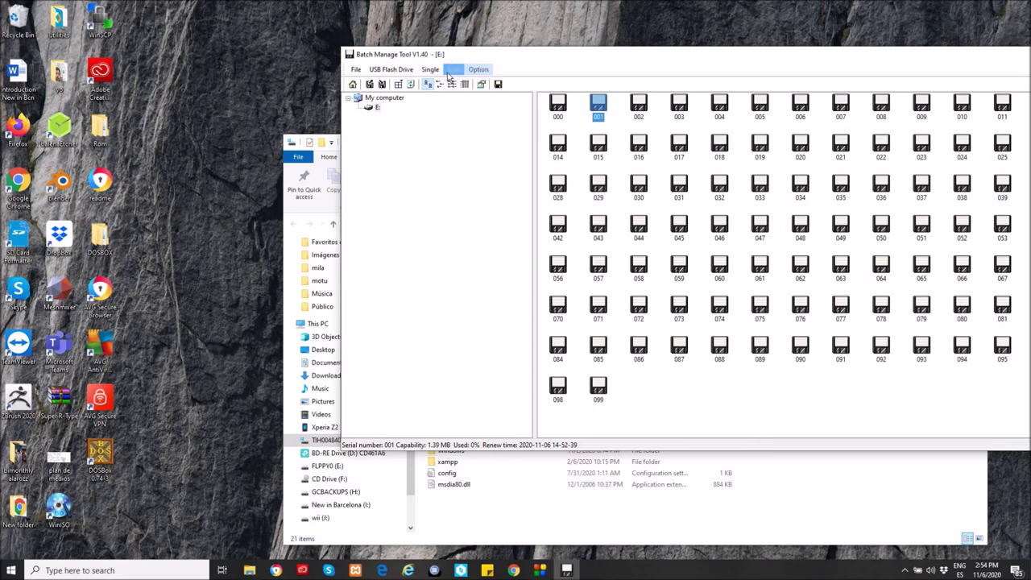
Back up all 100 floppy blocks from the USB drive to a dated DISKBAK folder with Backup disk.
left_click(453, 71)
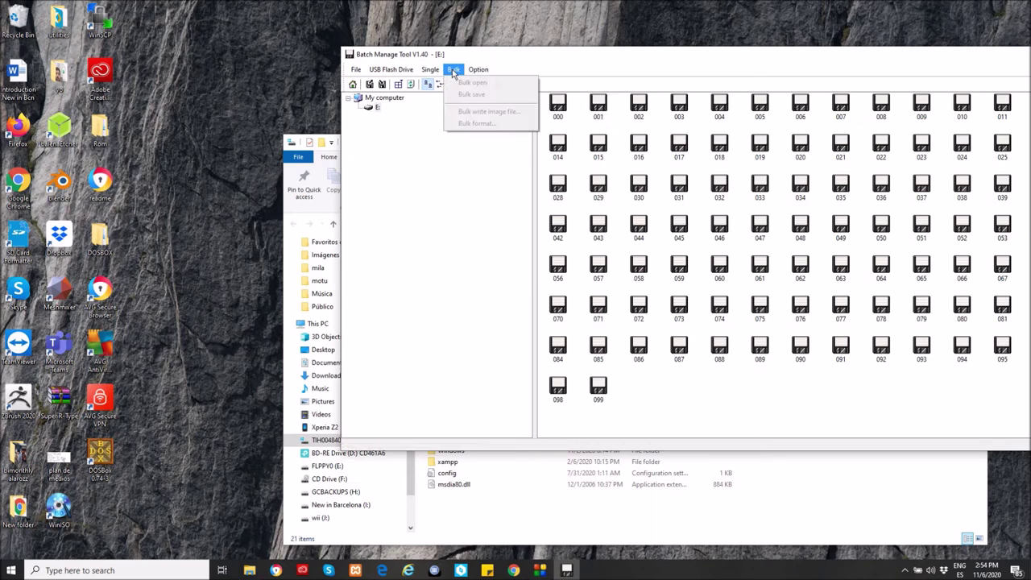
mouse_move(433, 71)
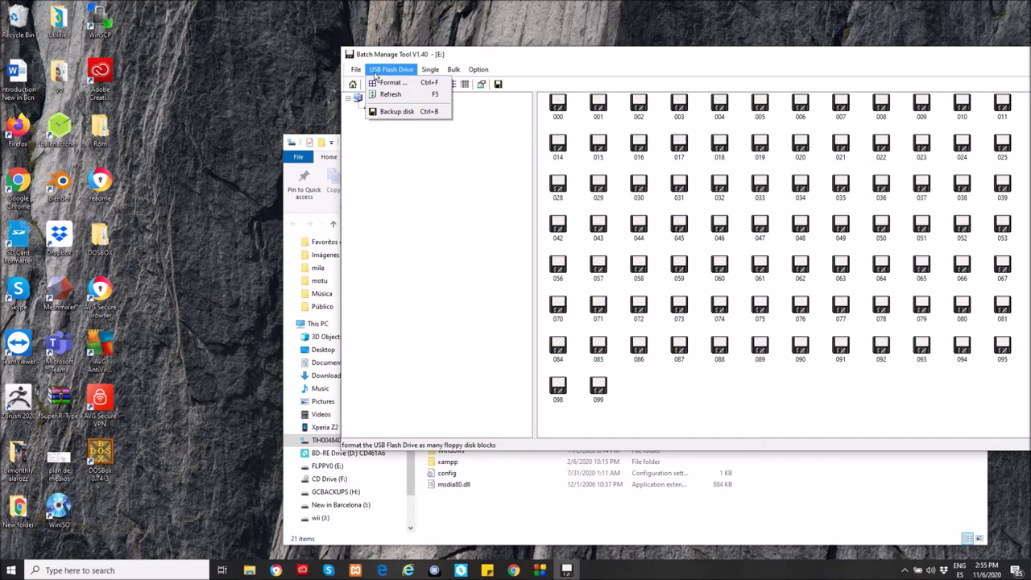
left_click(392, 113)
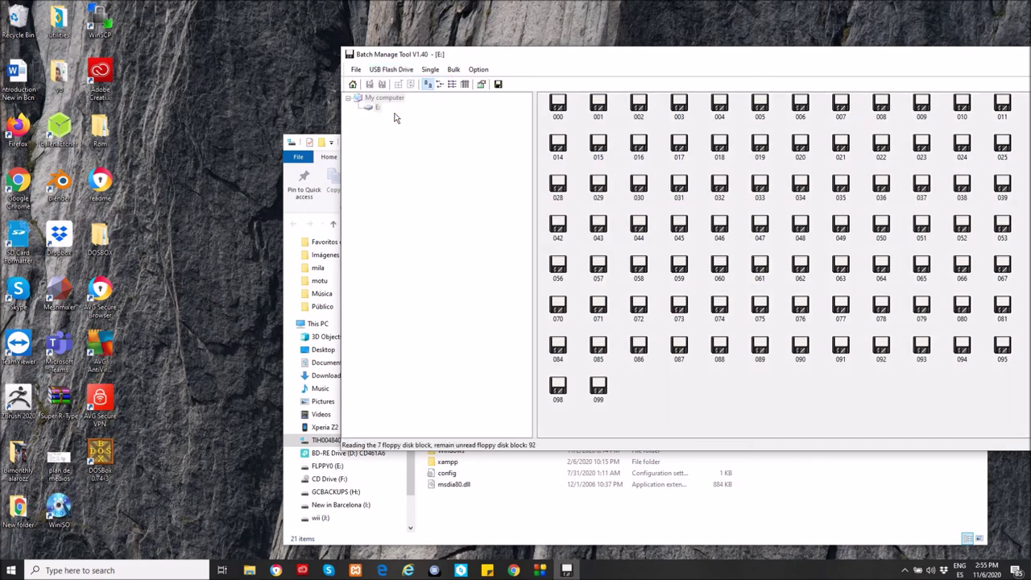
left_click(387, 71)
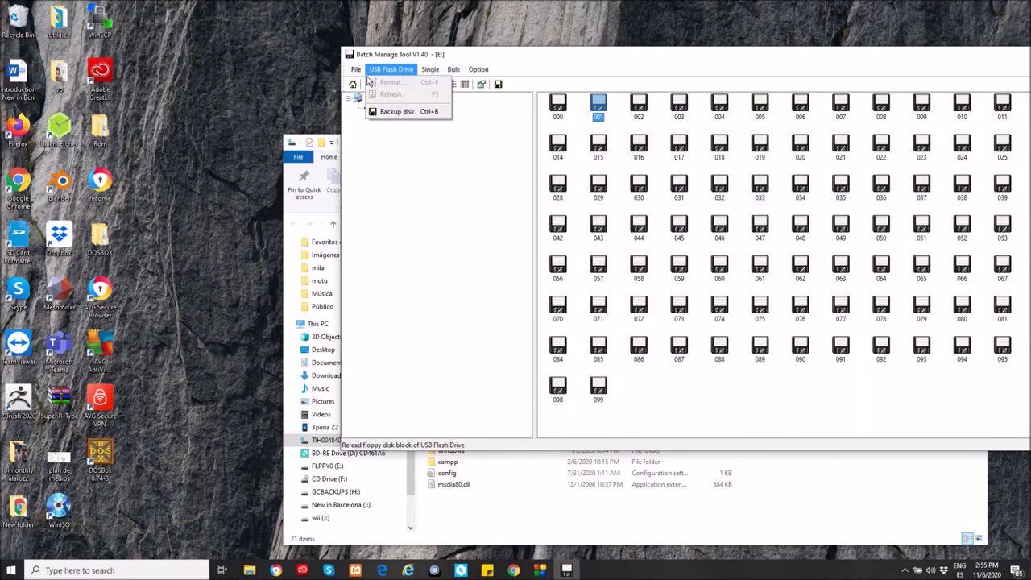
mouse_move(359, 72)
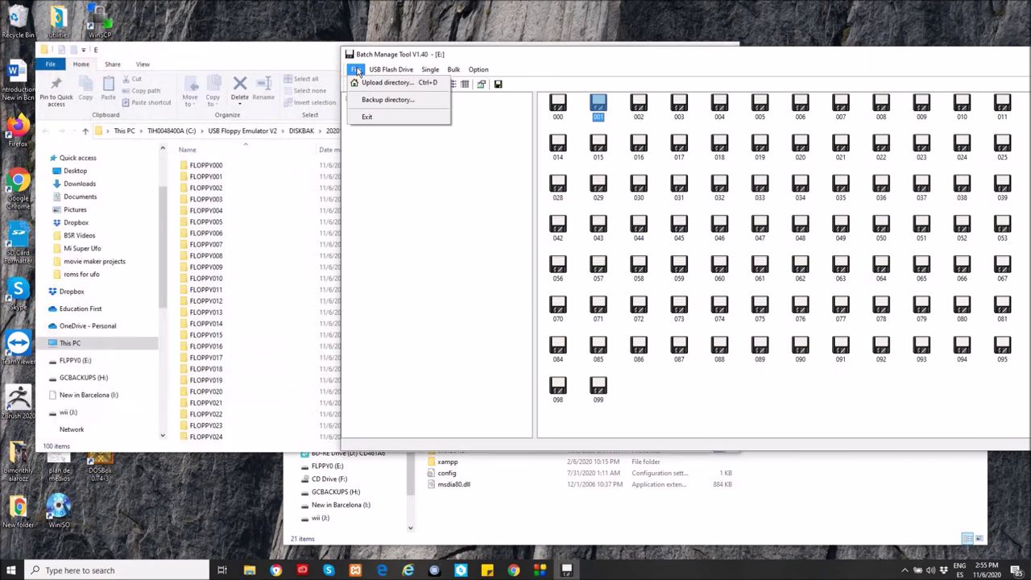
Confirm FLOPPY000–FLOPPY099 in the DISKBAK listing, close Explorer, and bring Batch Manage Tool fully into view.
mouse_move(479, 70)
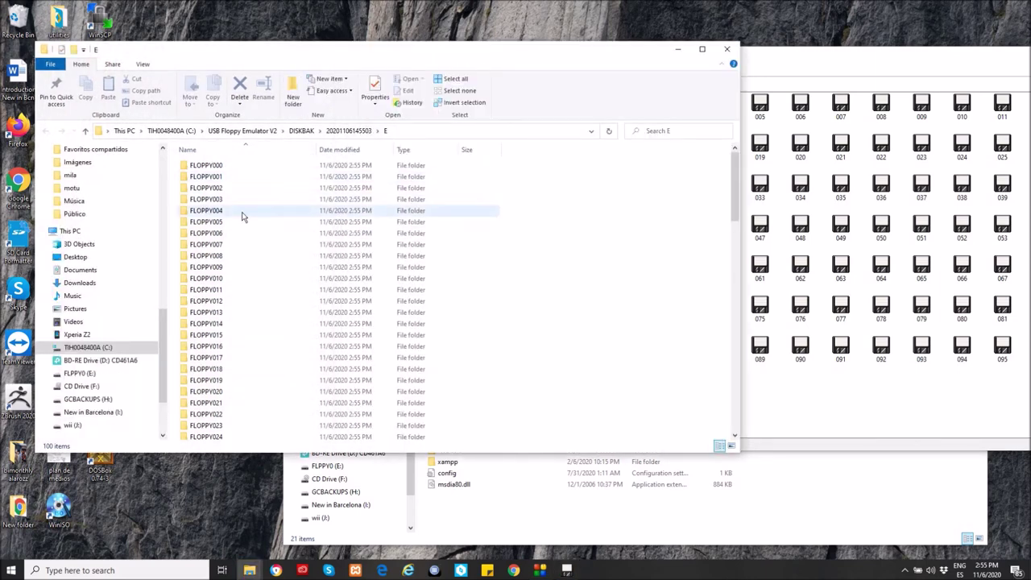
scroll(242, 219, "down", 8)
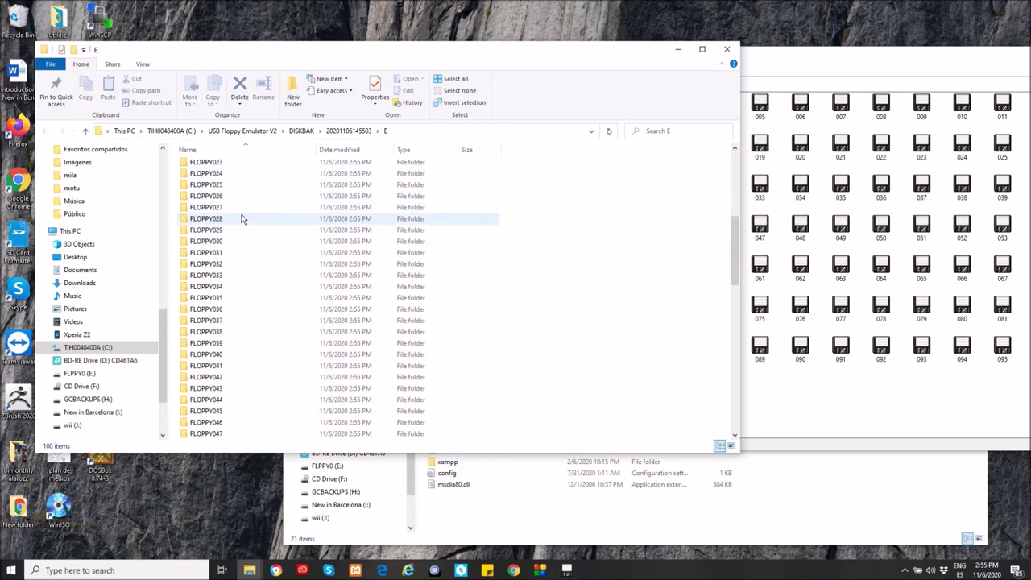
scroll(242, 218, "up", 8)
scroll(242, 218, "down", 20)
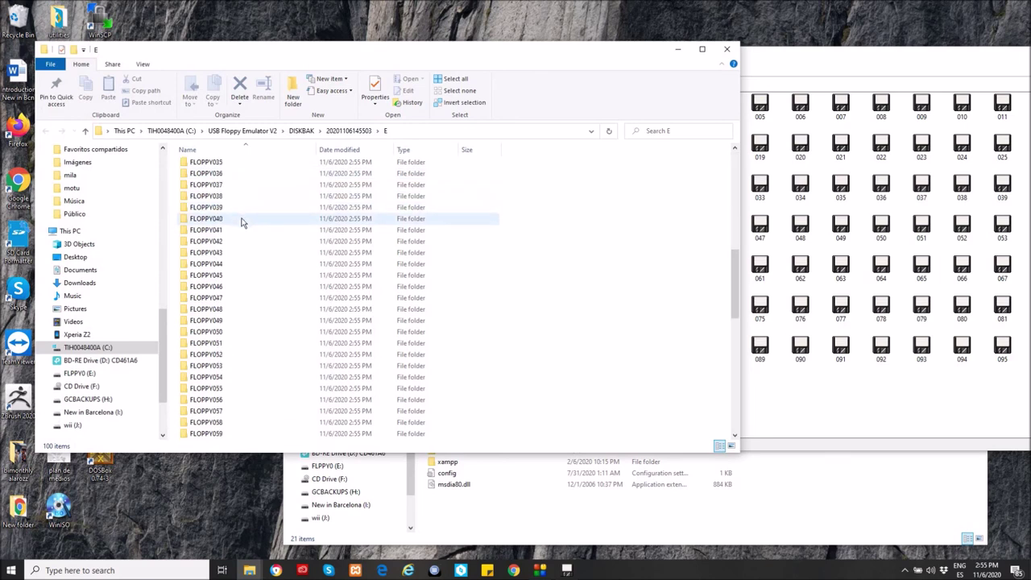
scroll(241, 222, "down", 3)
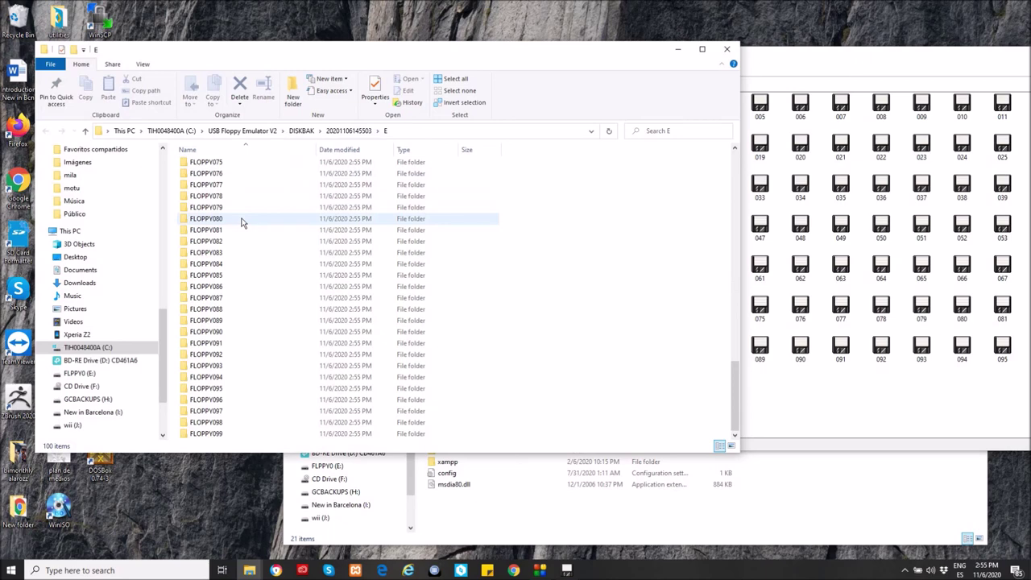
scroll(241, 222, "up", 20)
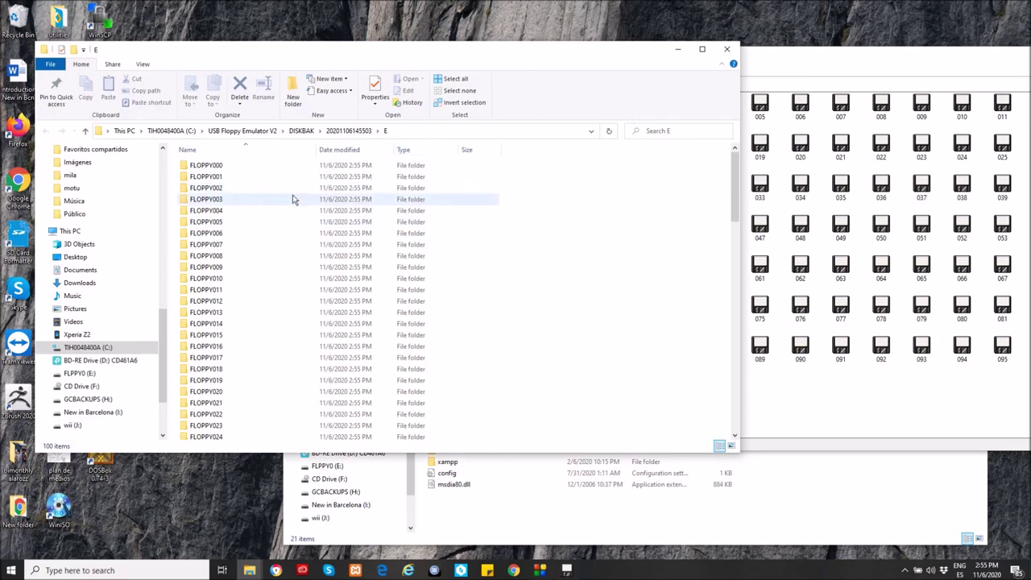
left_click(727, 49)
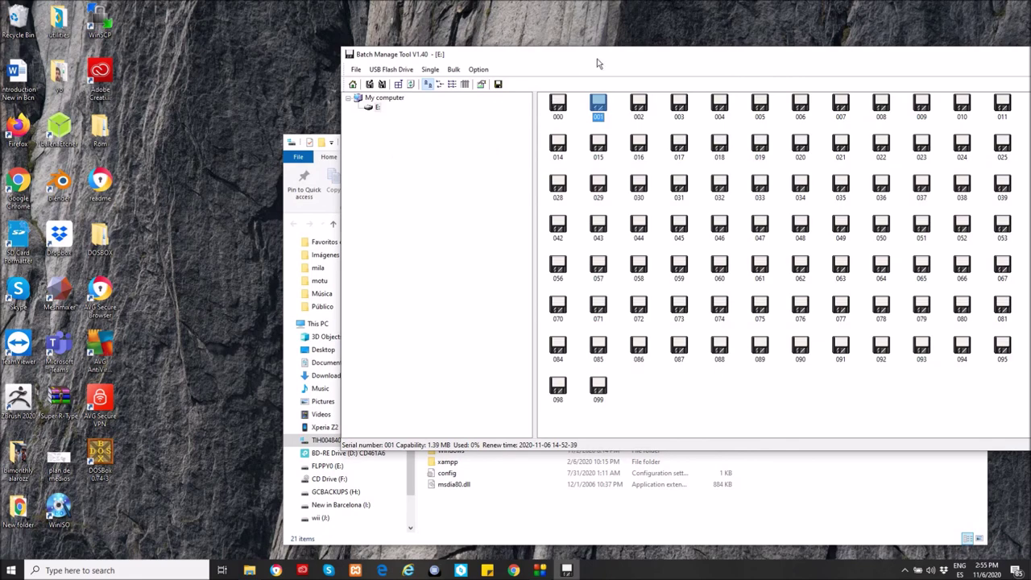
left_click_drag(598, 62, 481, 35)
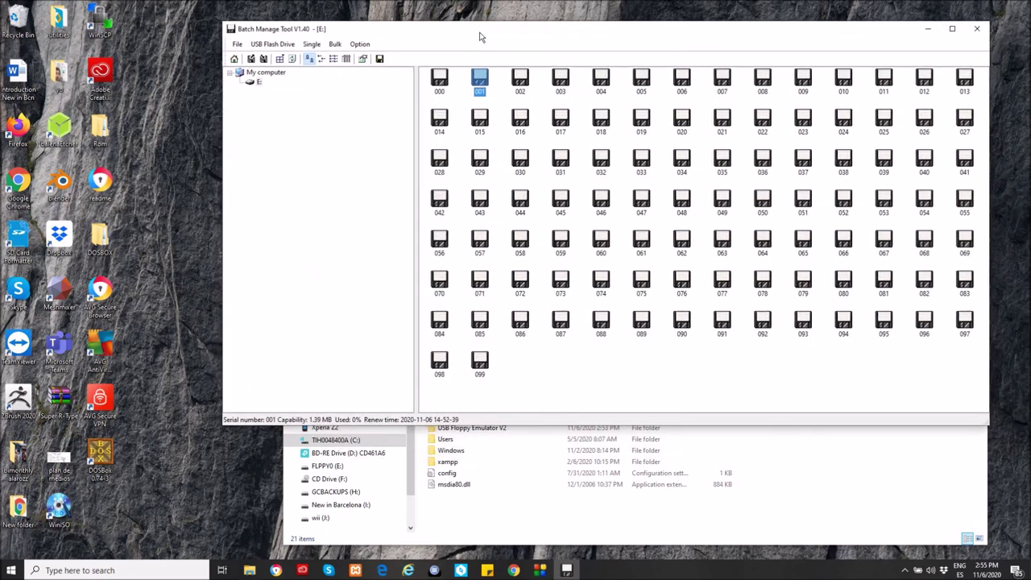